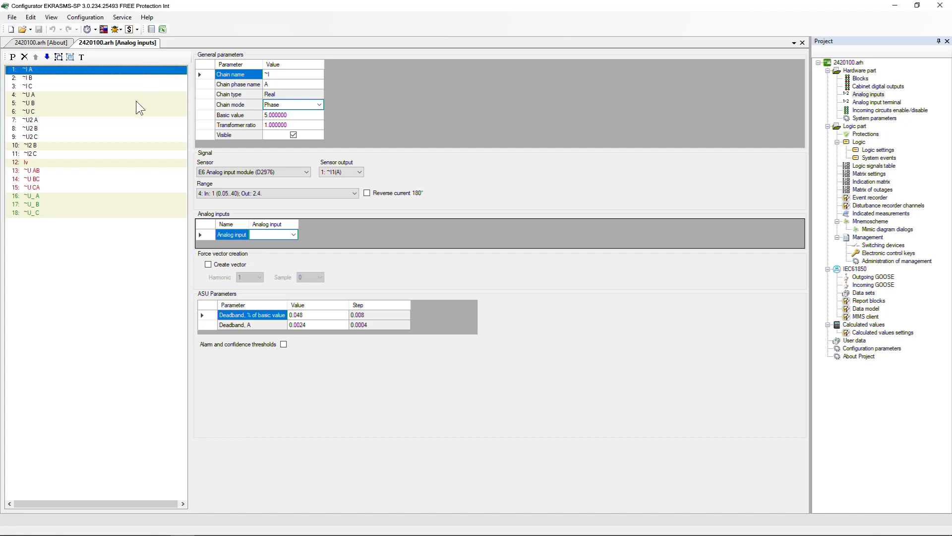
Step: Compare the settings of the calculated chain ~U AB, virtual chain ~U_ A, telemetry chain Iv and real chain ~I A
left_click(106, 171)
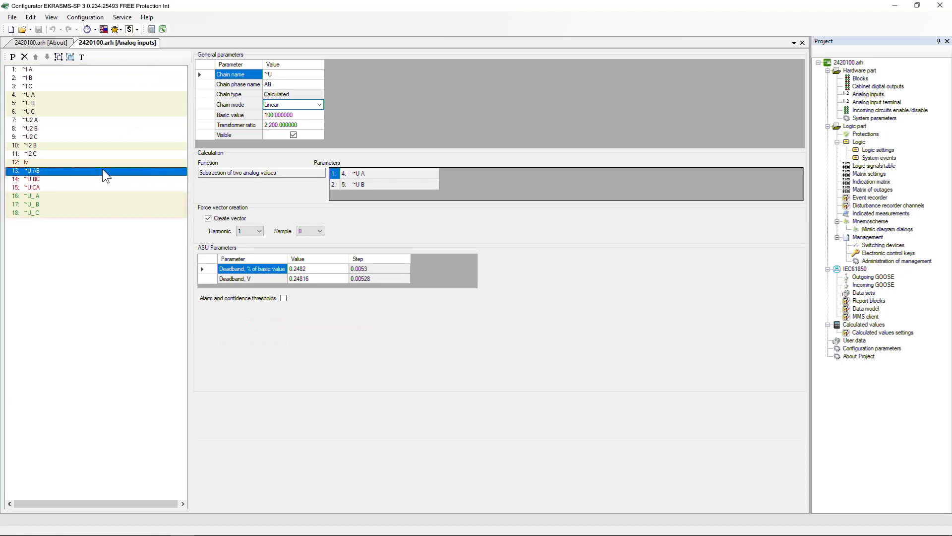
left_click(99, 196)
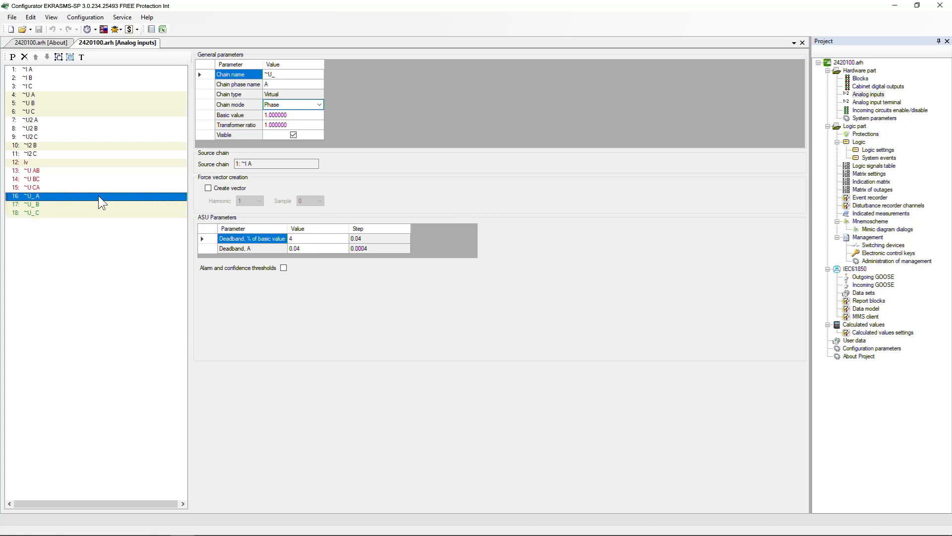
left_click(101, 163)
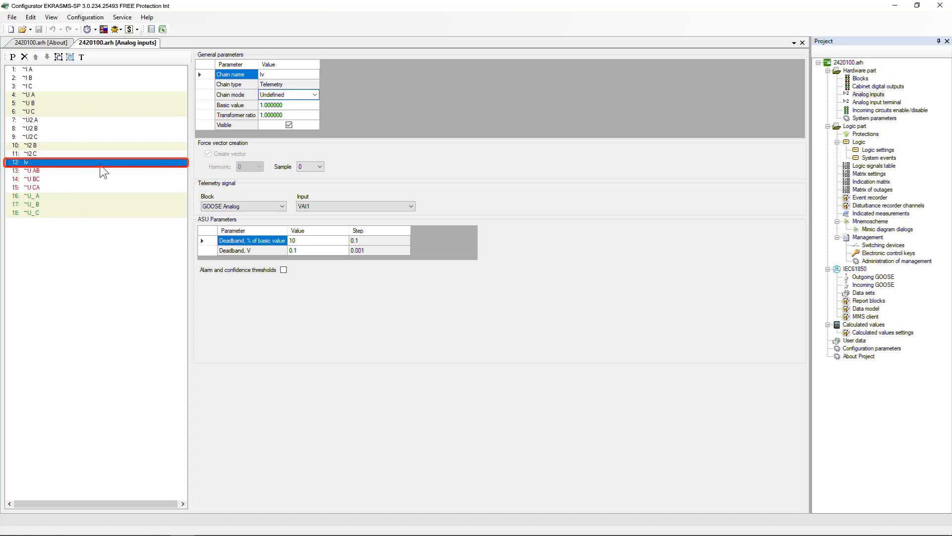
left_click(104, 70)
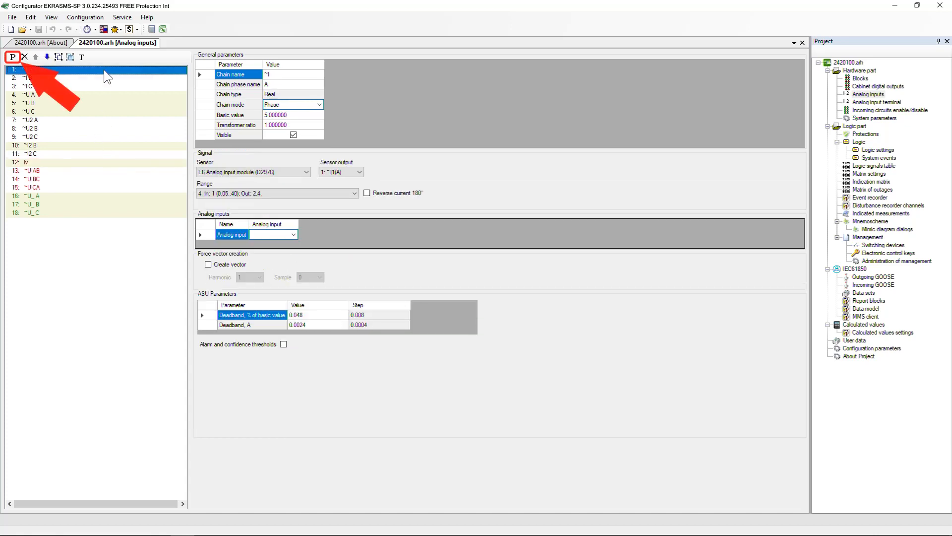
Step: Add a one-phase real chain named ~I2 of type Phase (A, B, C) from the E6 Analog input module (D2976)
left_click(14, 58)
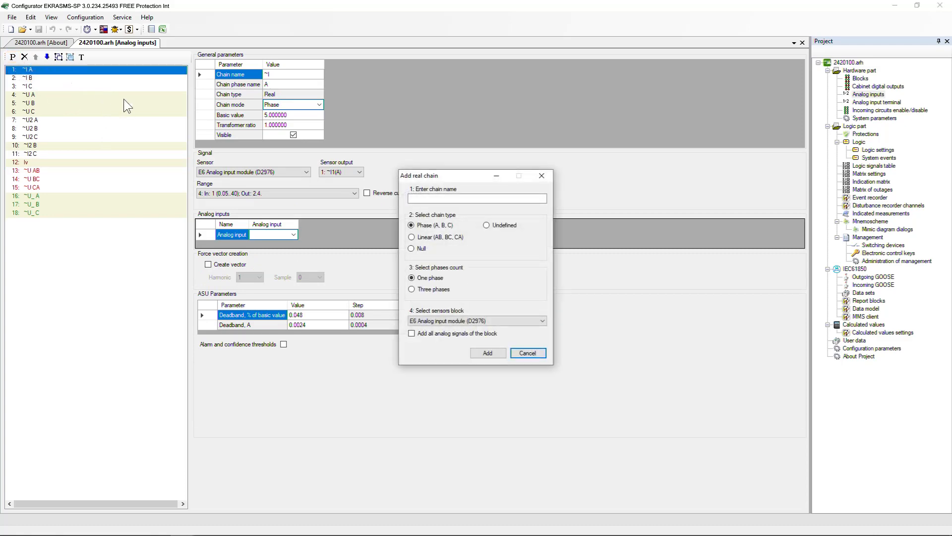
type("~I2")
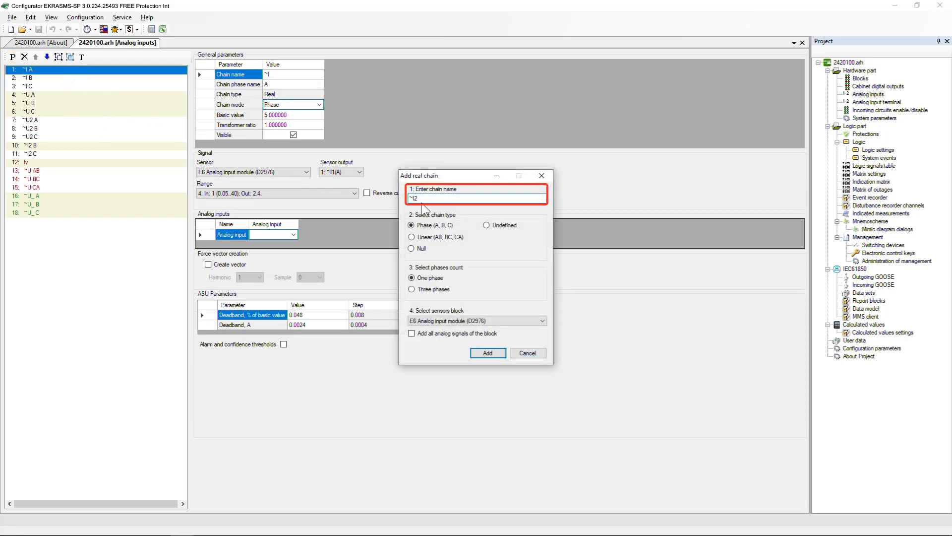
left_click(451, 225)
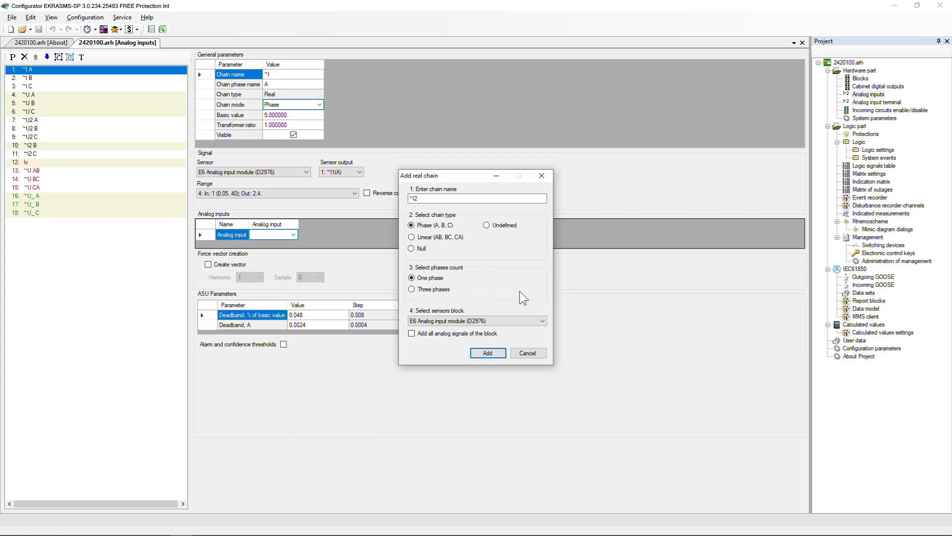
left_click(538, 320)
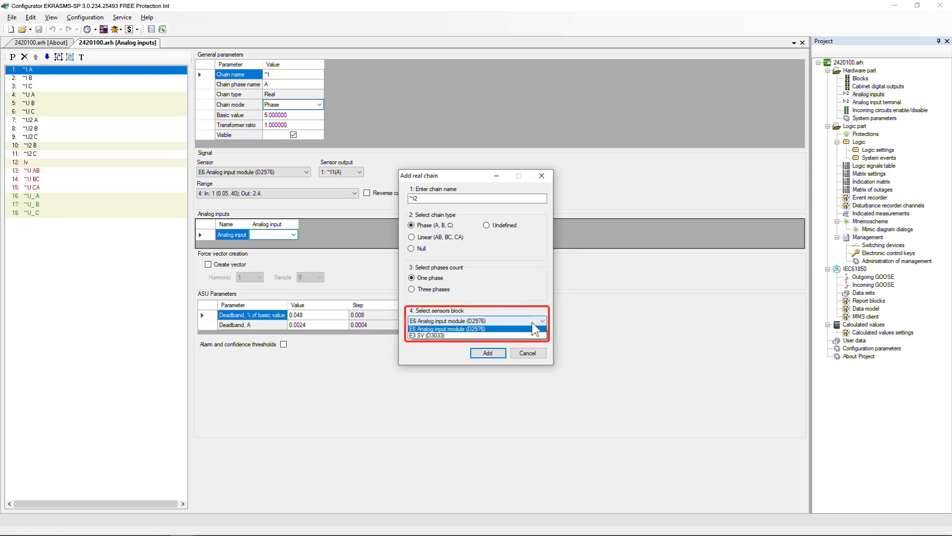
left_click(535, 329)
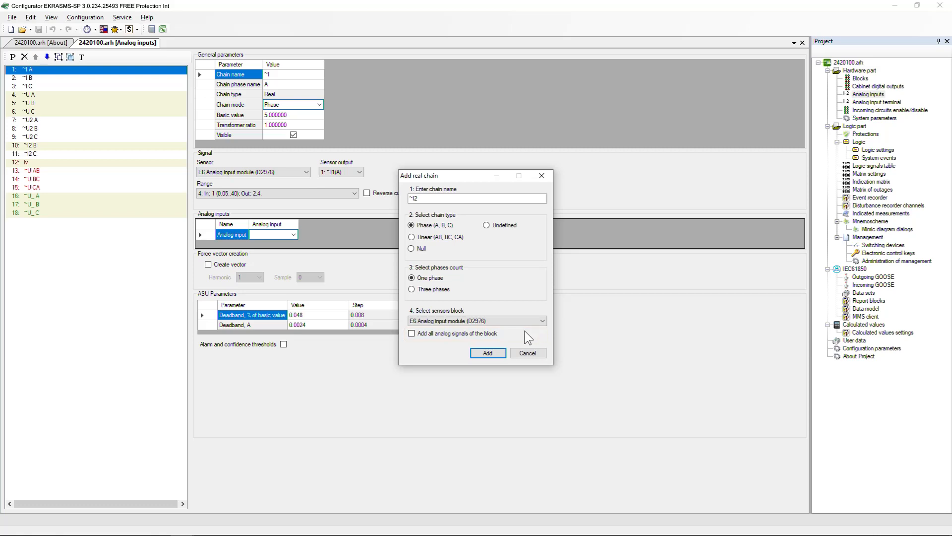
left_click(488, 353)
Step: Move the new ~I2 A chain up the list so it precedes ~I2 B and ~I2 C
left_click(111, 162)
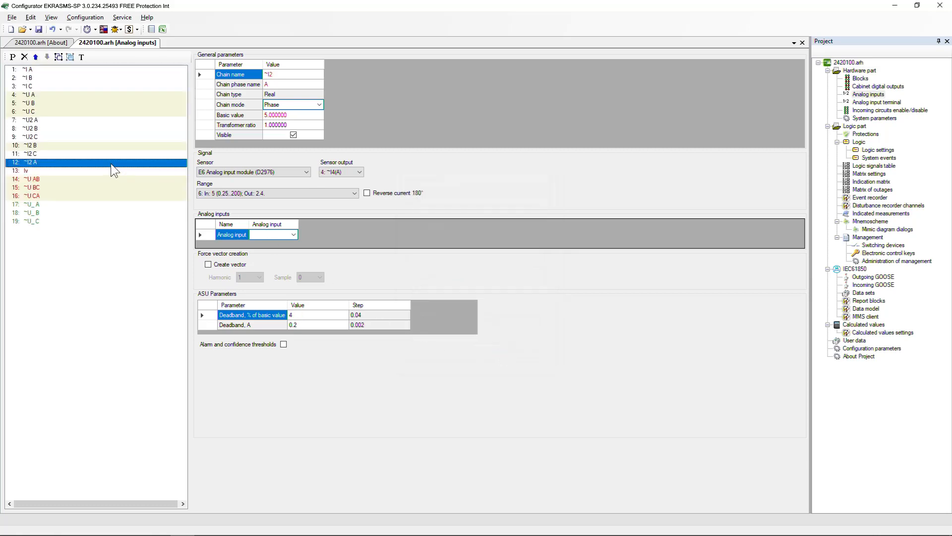
left_click(35, 57)
left_click(35, 56)
Step: Review the commands for adding calculated and virtual chains based on chain ~I A
left_click(40, 69)
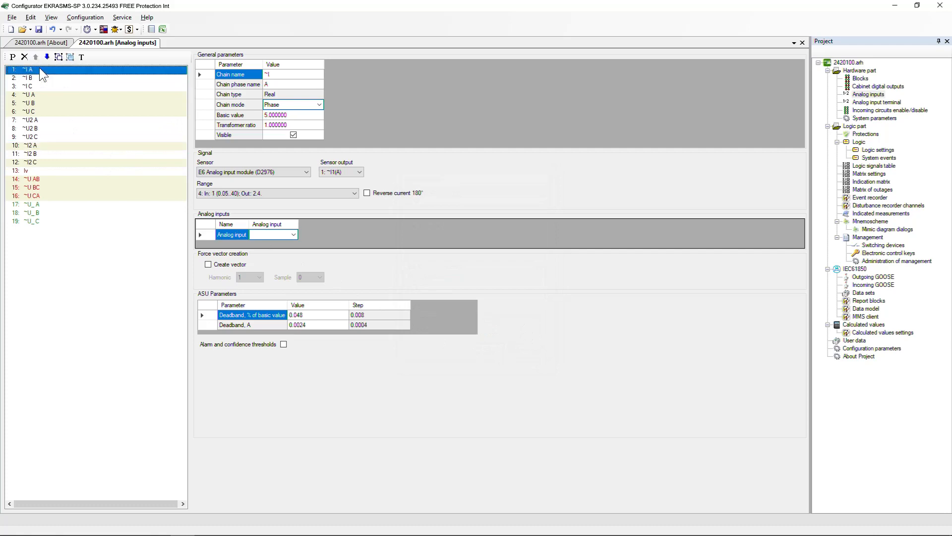
right_click(39, 68)
mouse_move(121, 73)
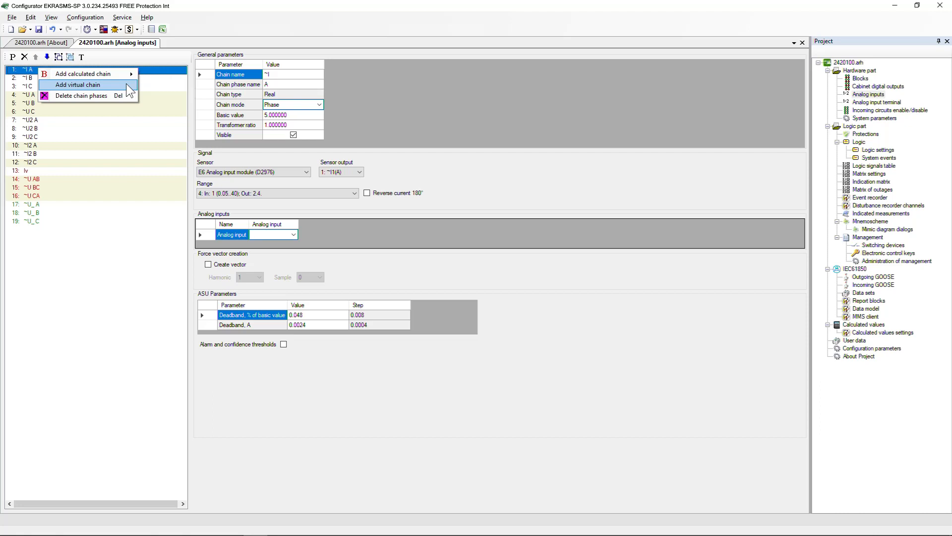
left_click(127, 85)
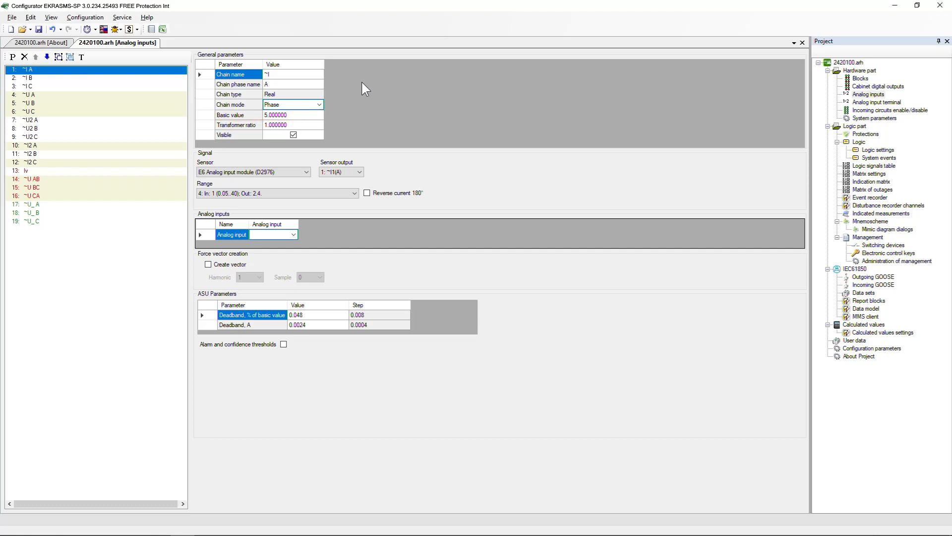
Step: Set the basic value of chain ~I A to 1 and its transformer ratio to 1,000
left_click(317, 115)
left_click(317, 116)
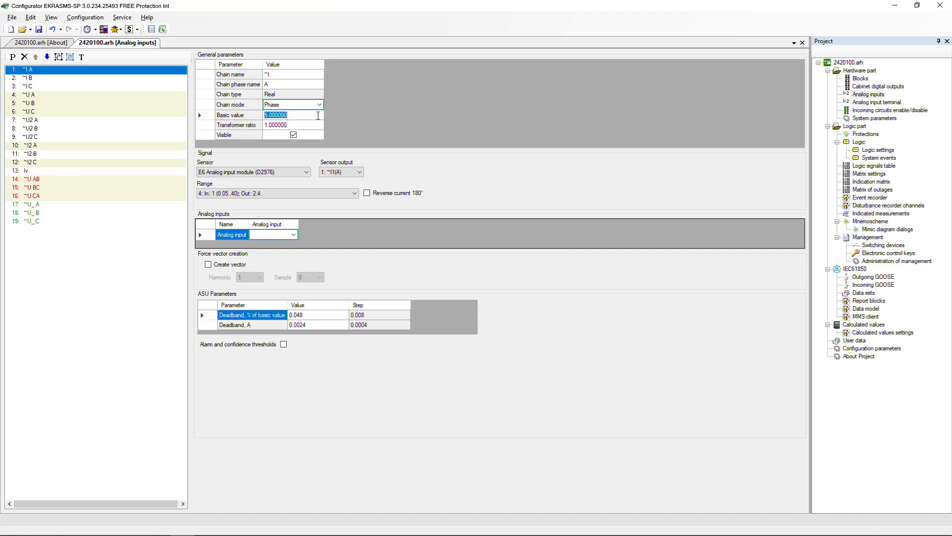
type("1")
key("Return")
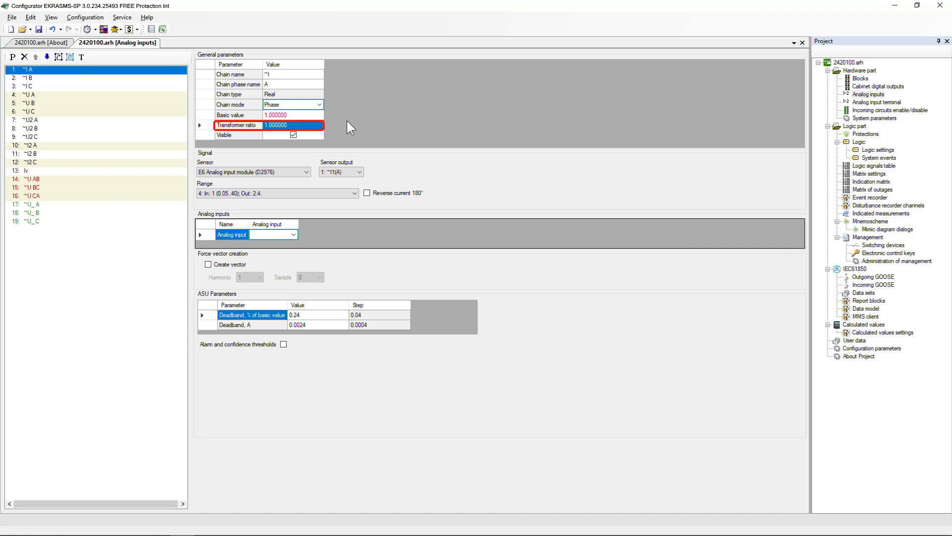
type("1,000")
key("Return")
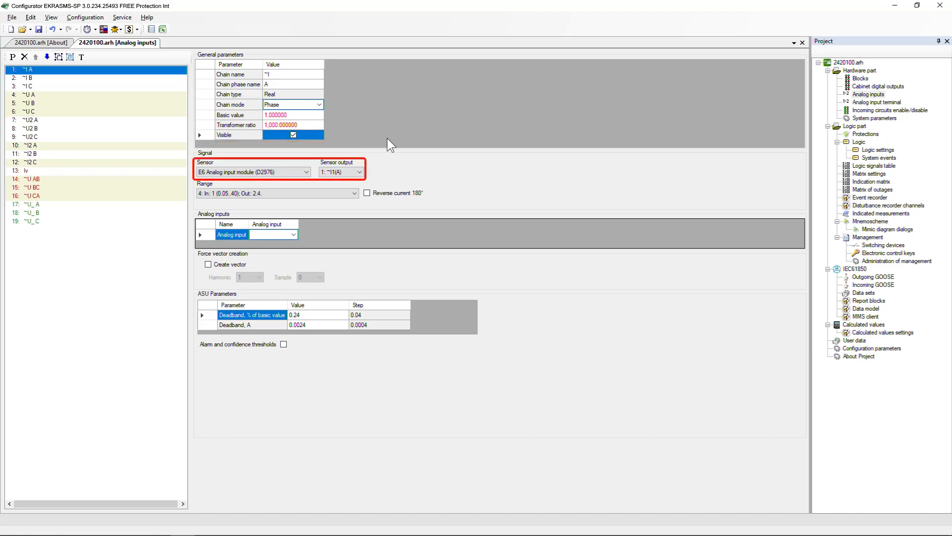
Step: Choose E6 Analog input module (D2976) as the sensor for ~I A and keep sensor output 1: ~I1(A)
left_click(310, 171)
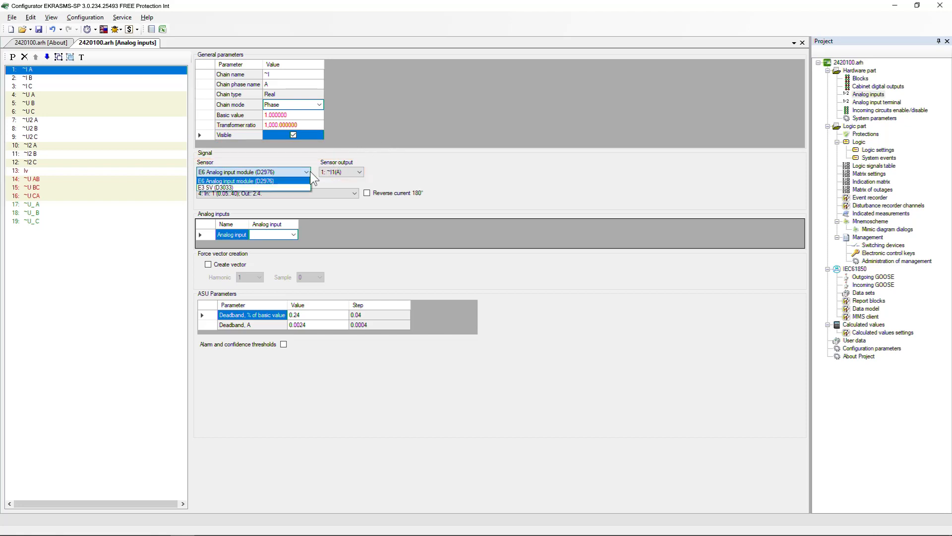
left_click(309, 180)
left_click(355, 171)
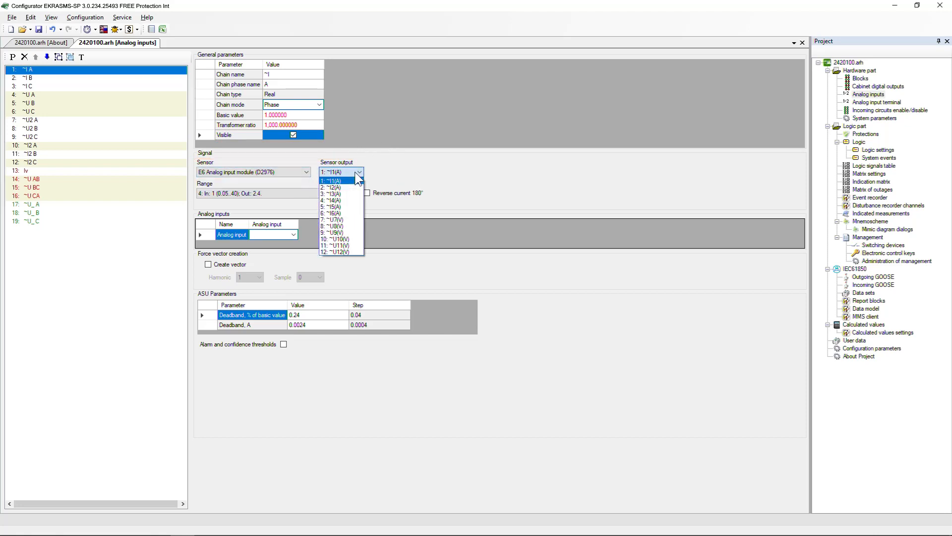
left_click(371, 177)
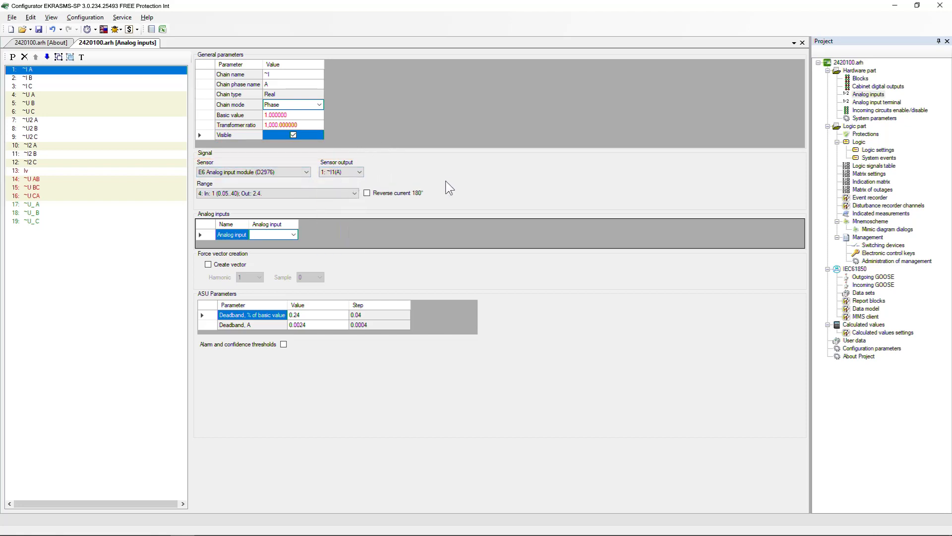
Step: Check the signal settings of chain ~U2 A, and select range 4: In: 1 (0.05..40); Out: 2.4 for ~I A
left_click(143, 120)
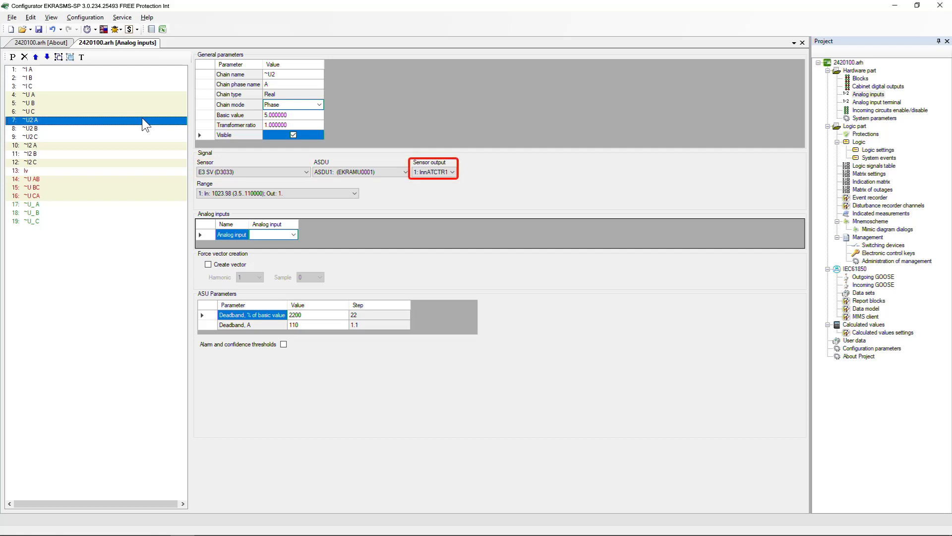
left_click(135, 68)
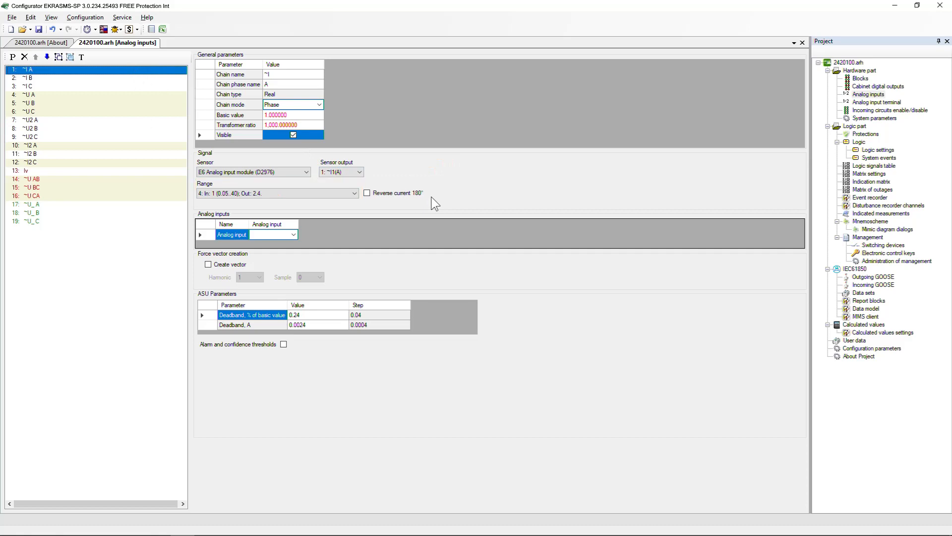
left_click(356, 193)
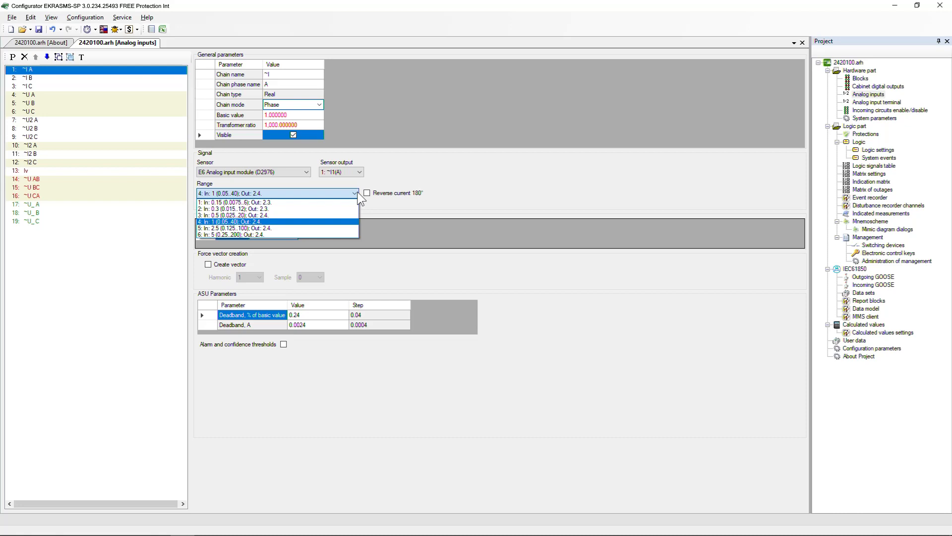
left_click(340, 221)
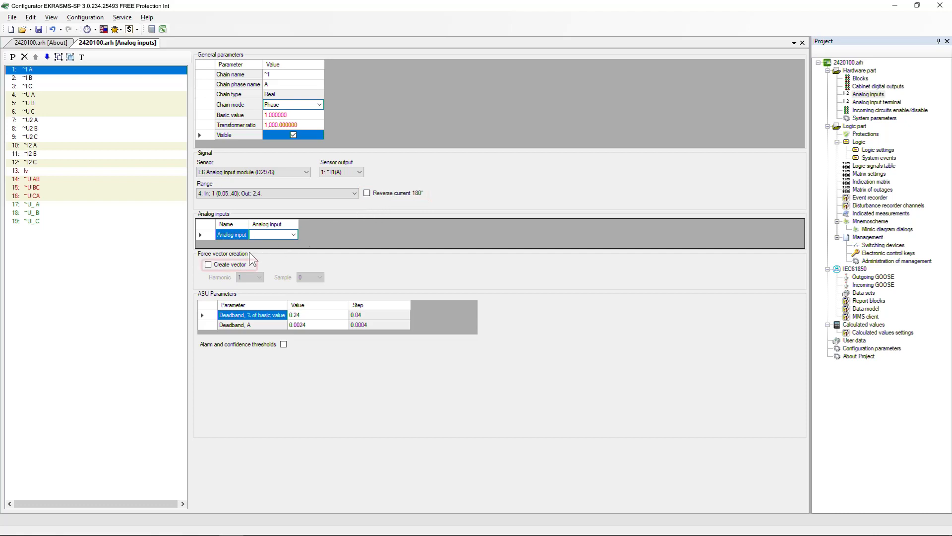
Step: Enable forced vector creation for ~I A with harmonic 1 and sample 0
left_click(208, 265)
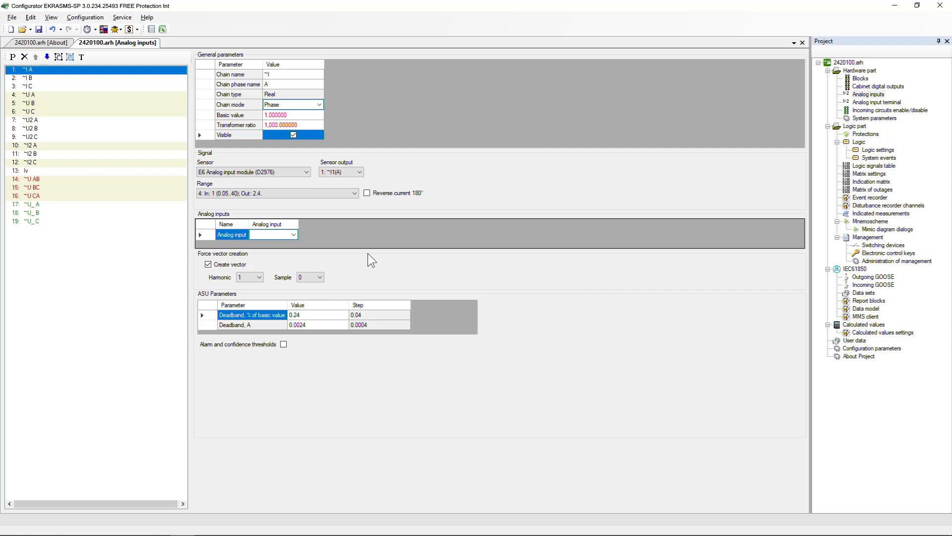
left_click(258, 278)
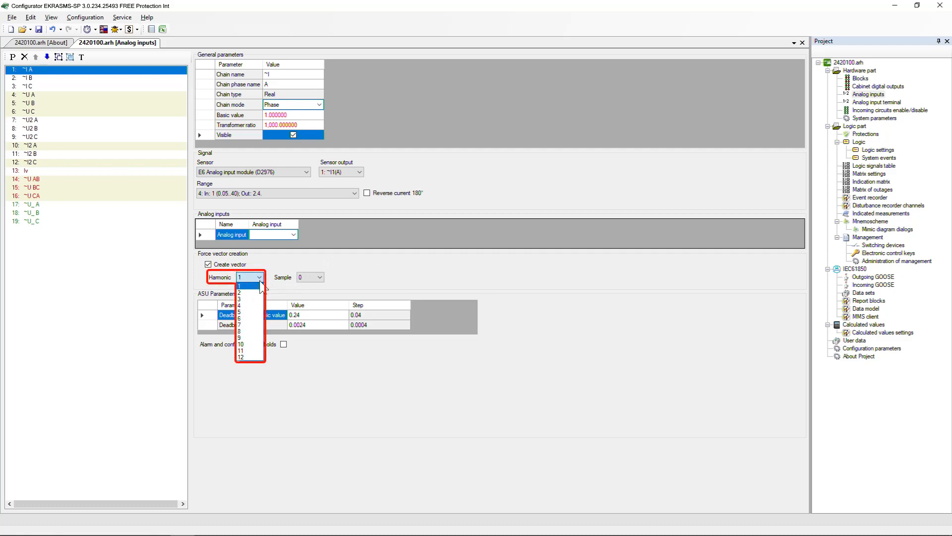
left_click(261, 287)
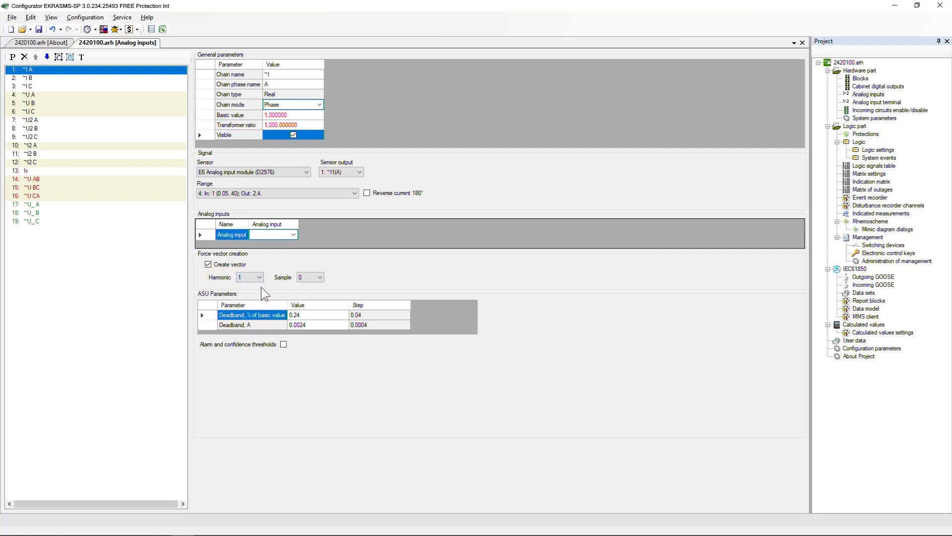
left_click(319, 277)
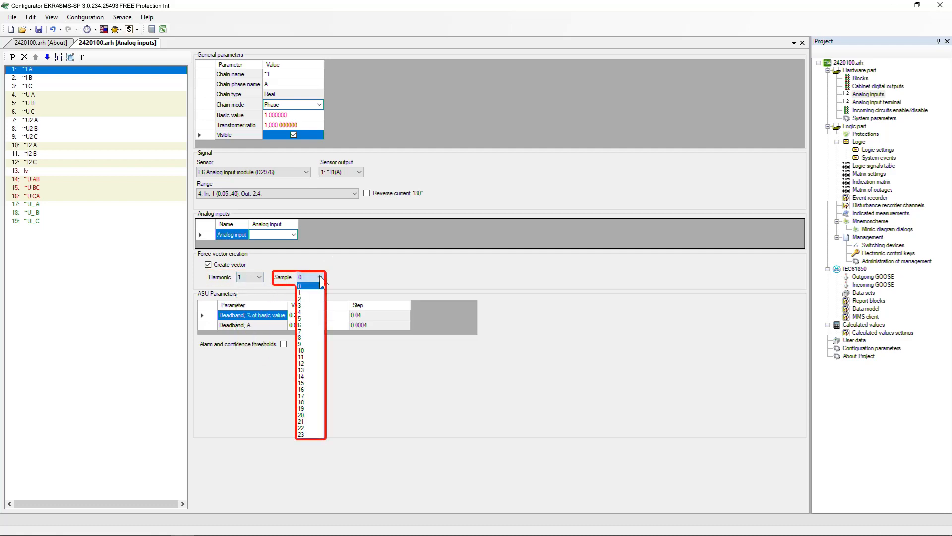
left_click(322, 286)
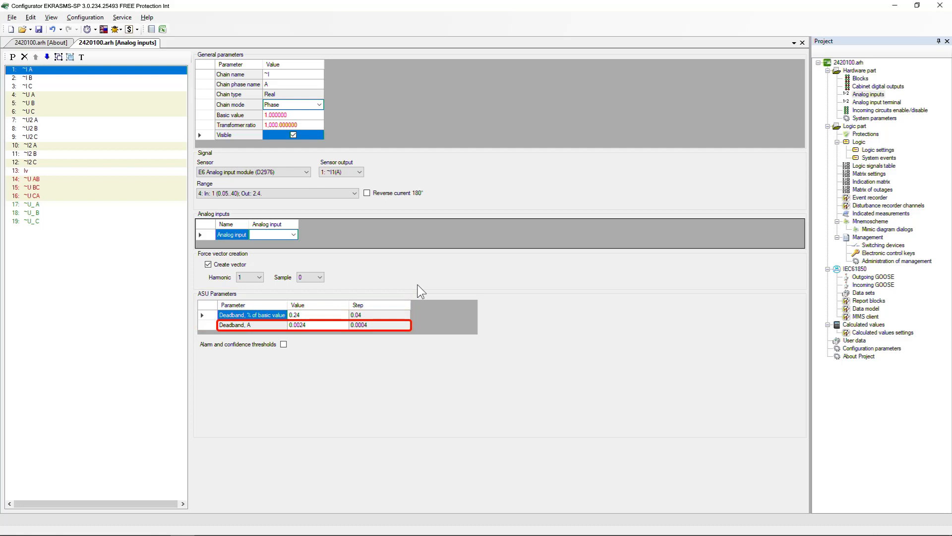
Step: Set the deadband of ~I A to 0.4 % of the basic value
left_click(338, 317)
type("0")
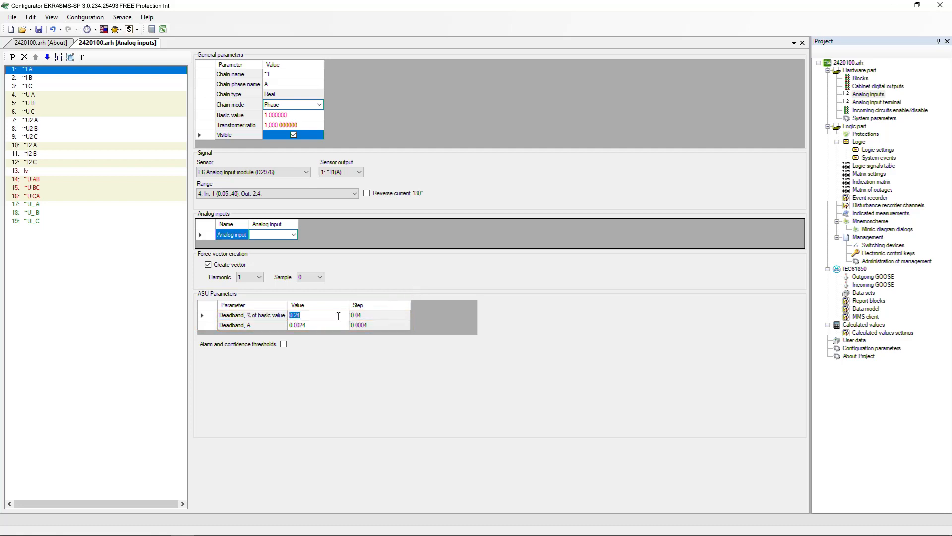
key("Return")
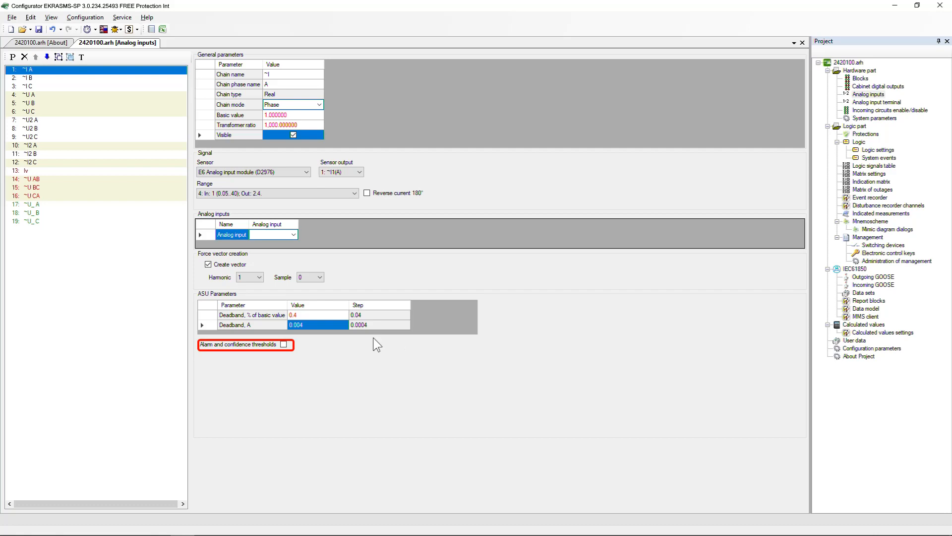
Step: Enable alarm and confidence thresholds for ~I A and set the range limits Maximum to 2, High top to 1.8 and Top to 1.5
left_click(284, 345)
left_click(303, 345)
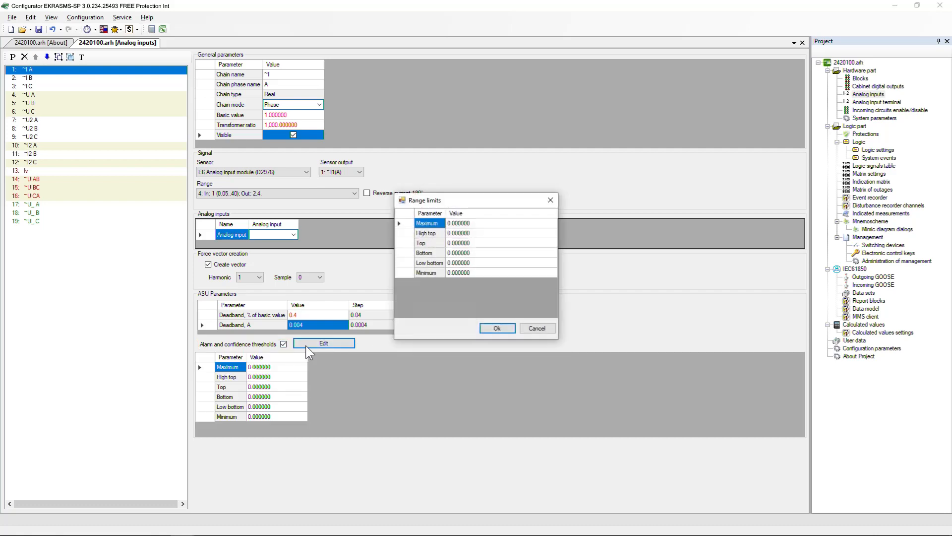
left_click(476, 223)
type("2")
key("Return")
type("1.8")
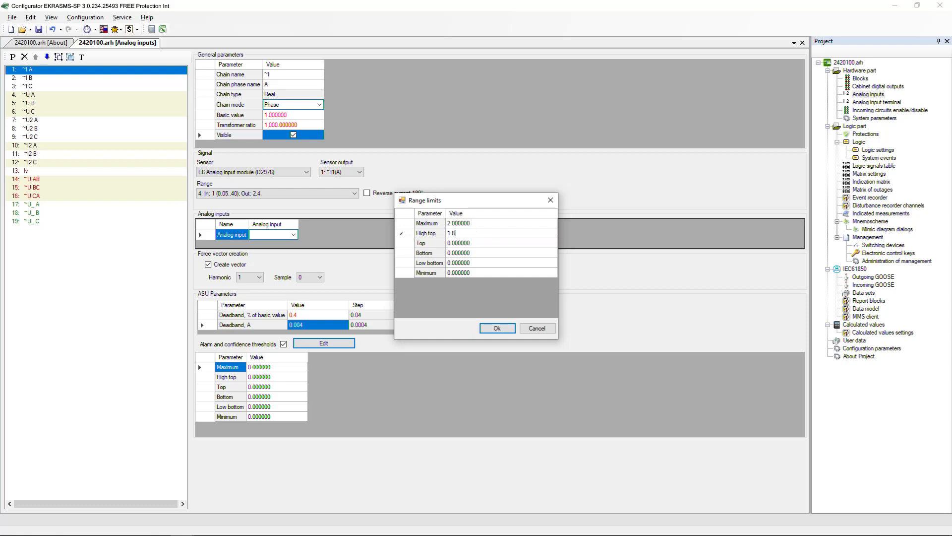
key("Return")
type("1.5")
key("Return")
Step: Set the Bottom limit to 0.3, Low bottom to 0.2 and Minimum to 0.1, and apply the range limits
type("0.3")
key("Return")
type("0.2")
key("Return")
type("0.1")
key("Return")
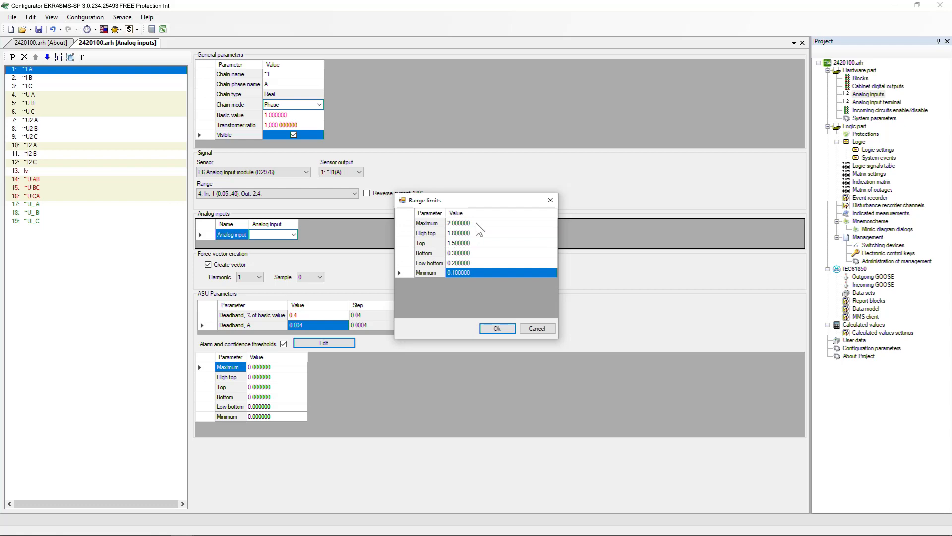
left_click(495, 328)
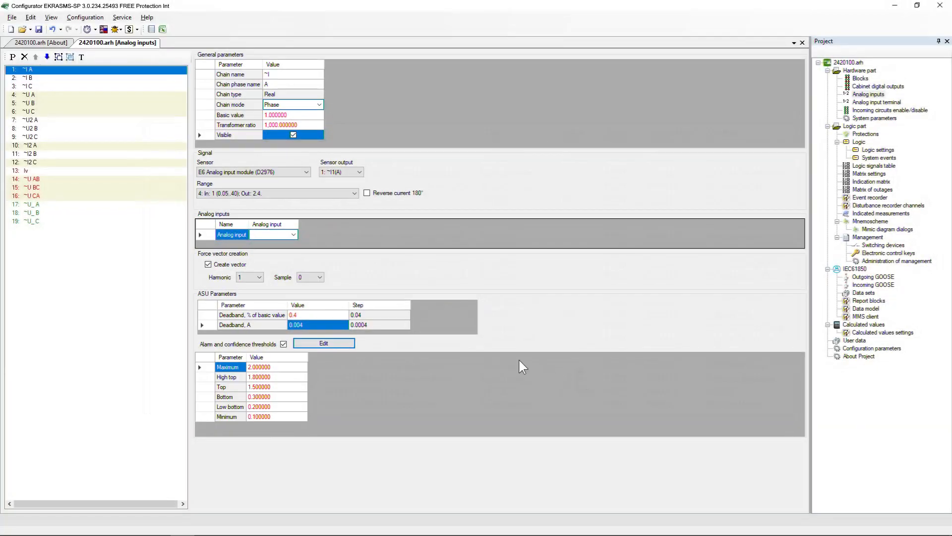
Step: Examine the calculation function and parameters of the calculated chain ~U AB
left_click(35, 178)
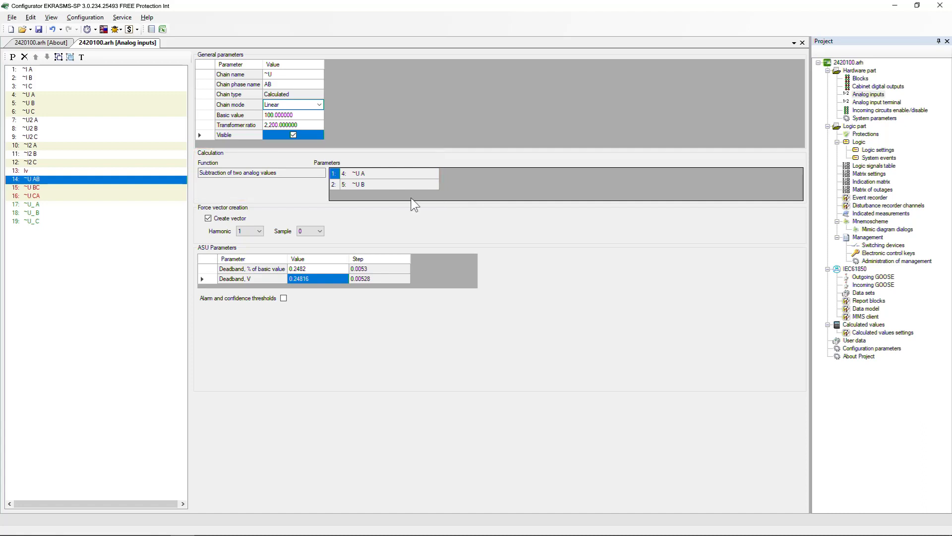
Step: Examine the parameters of the virtual chain ~U_ A and the telemetry chain Iv, and return to ~I A
left_click(62, 204)
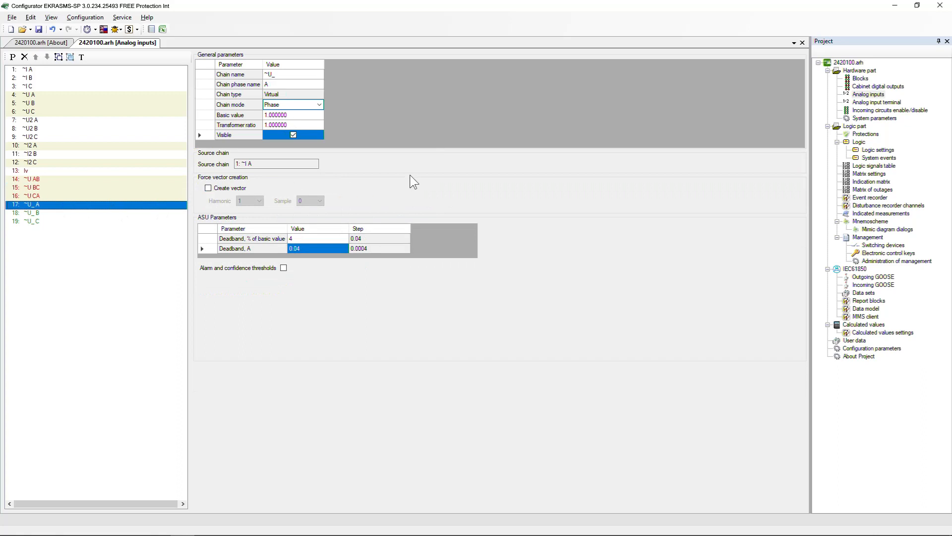
left_click(133, 170)
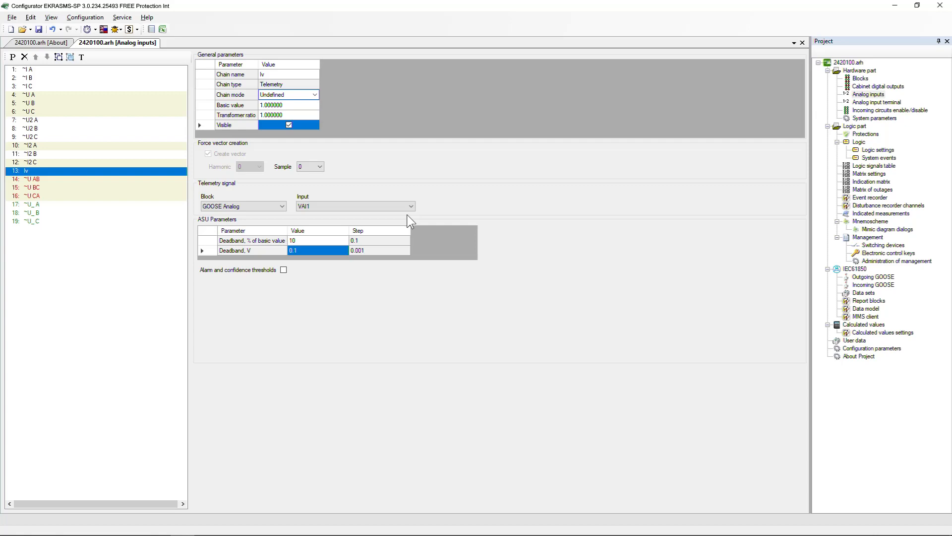
left_click(61, 70)
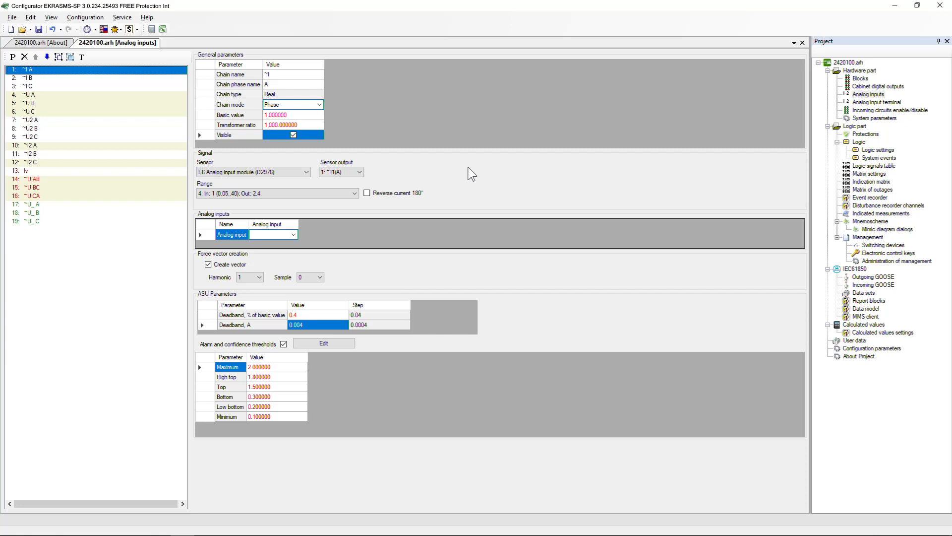
Step: Add a new analog inputs group, move ~I2 A, ~I2 B and ~I2 C into it from No group, and apply the grouping
left_click(71, 57)
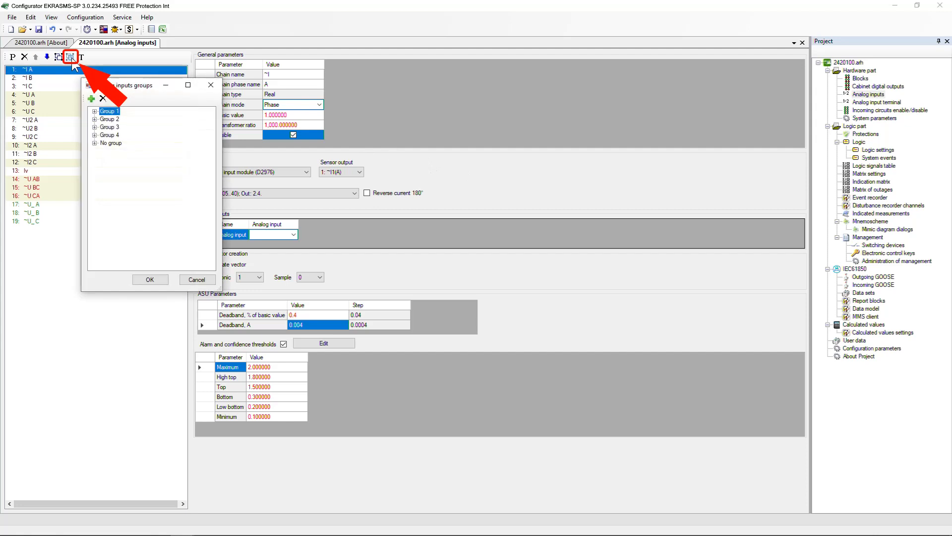
left_click(94, 111)
left_click(95, 143)
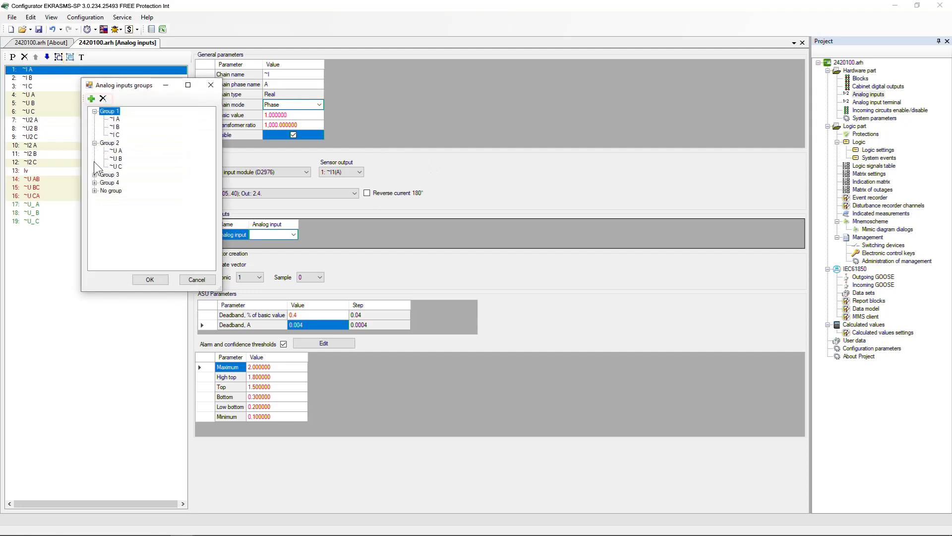
left_click(95, 174)
left_click(94, 206)
left_click(94, 238)
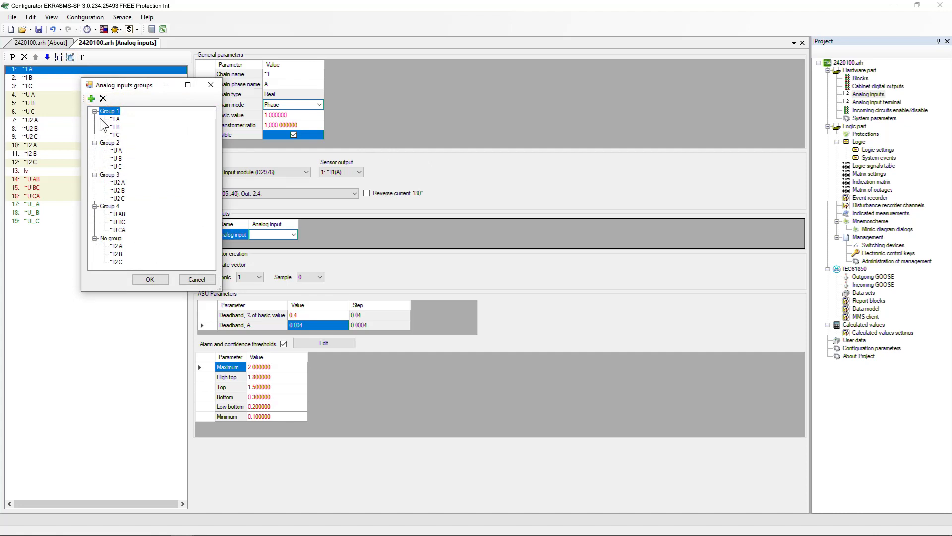
left_click(92, 99)
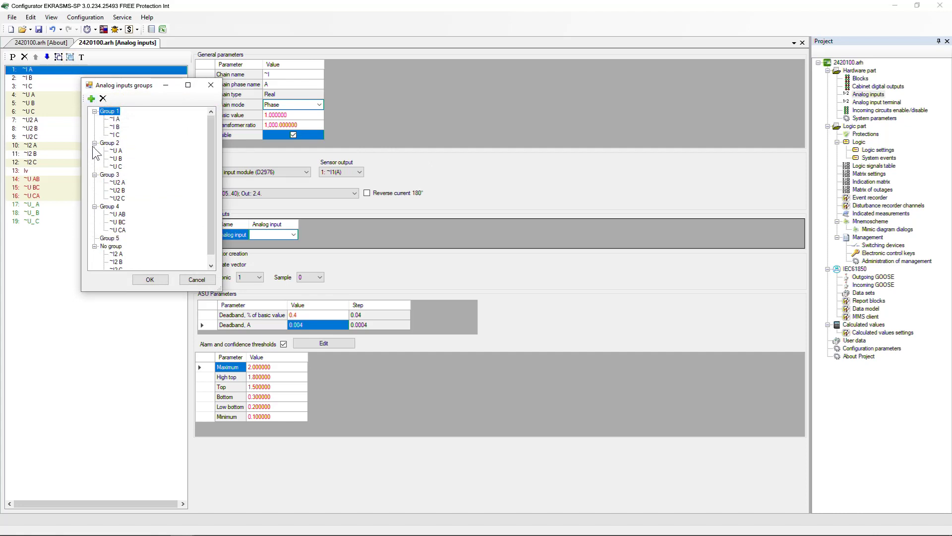
left_click_drag(116, 254, 113, 230)
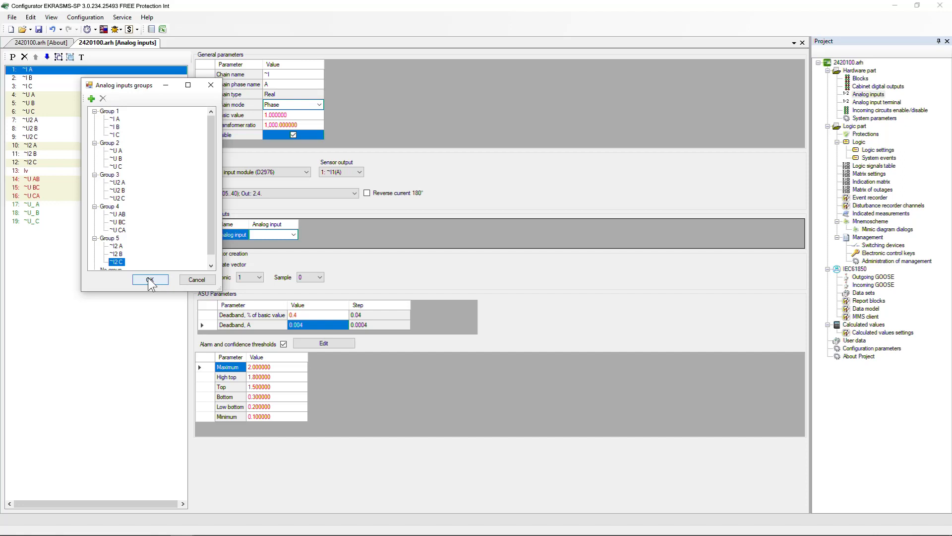
left_click(149, 280)
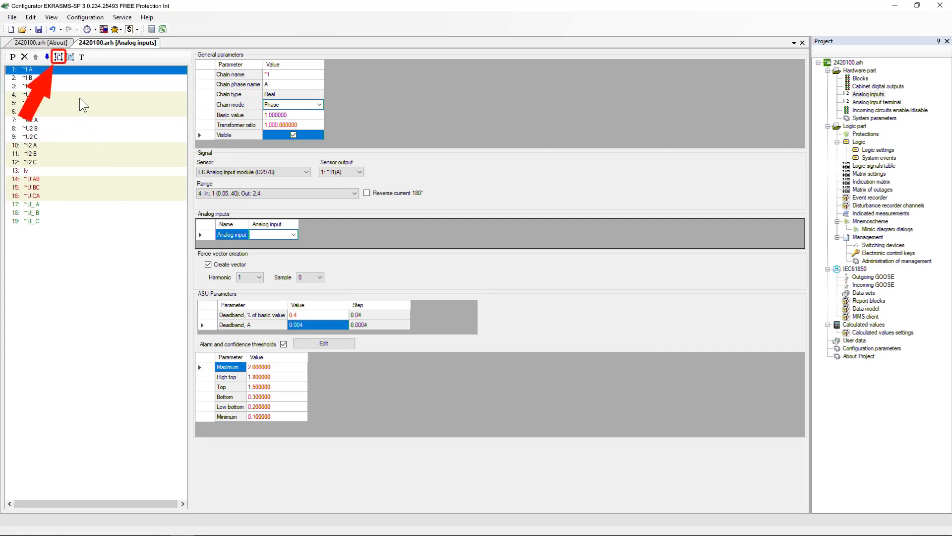
Step: Add a new frequency group and move the ~U2 and ~I2 chains of all three phases into it from the 0 group
left_click(58, 56)
left_click(407, 160)
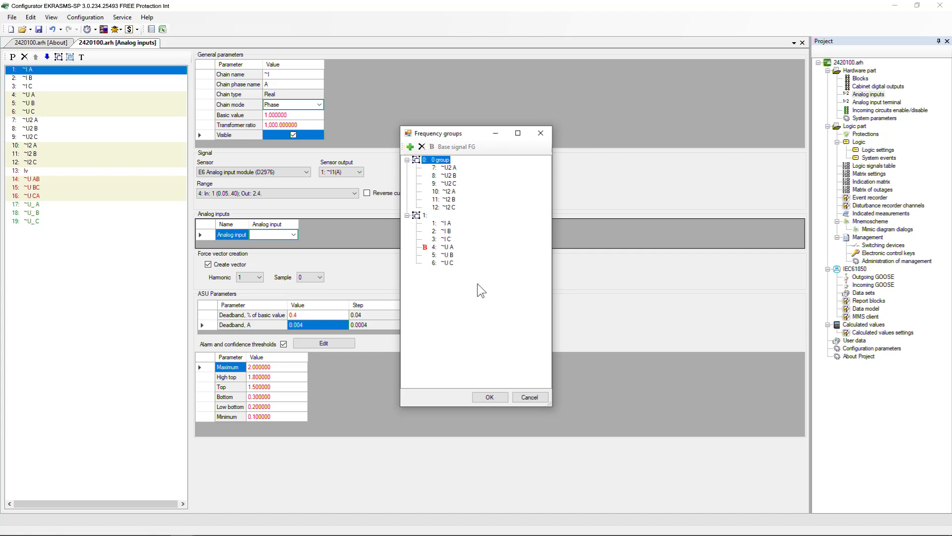
left_click(409, 147)
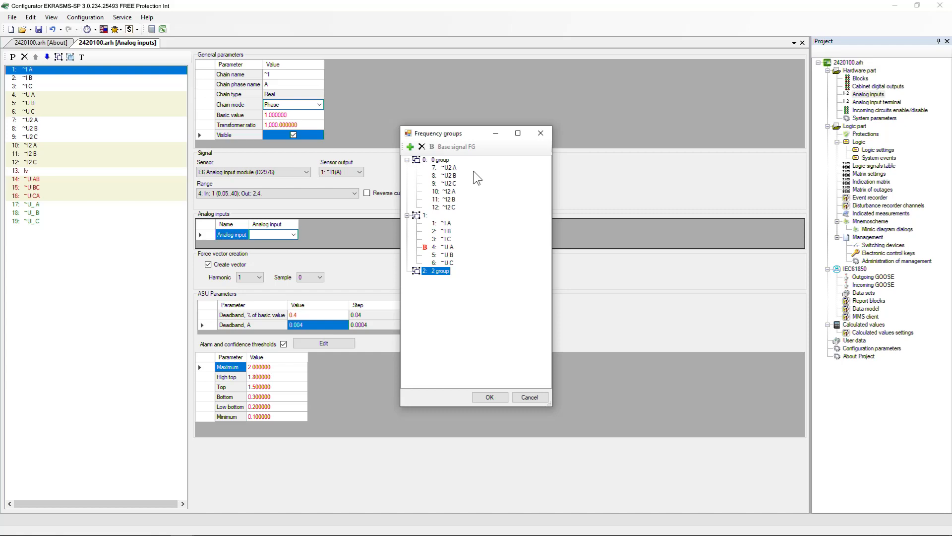
left_click_drag(452, 167, 444, 270)
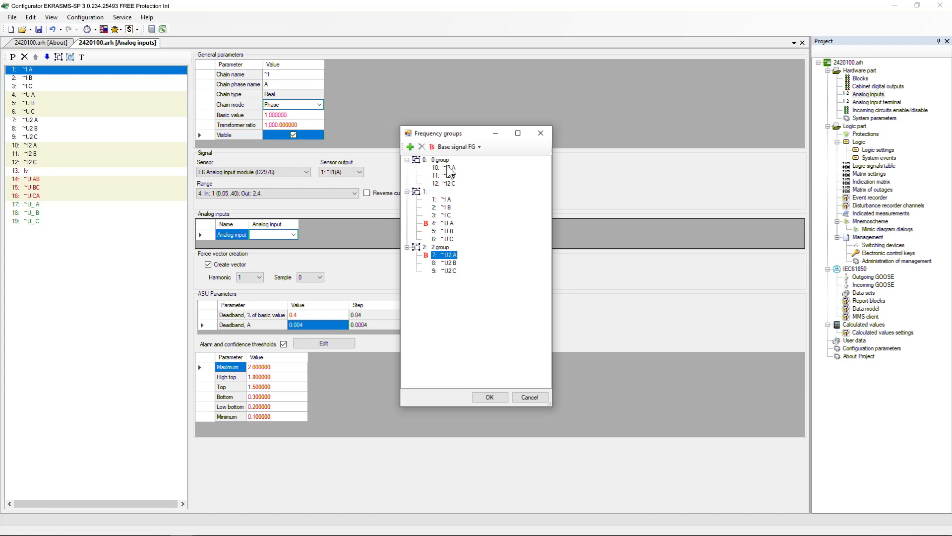
left_click_drag(450, 171, 441, 247)
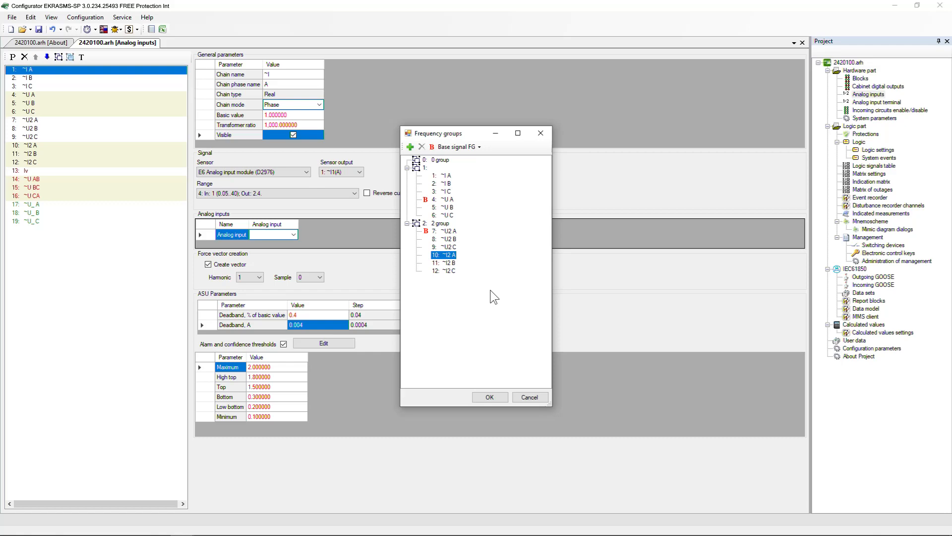
Step: Make ~U2 A the base signal of the new frequency group with frequency defined on calculation of linear signals, and apply the frequency groups
right_click(447, 231)
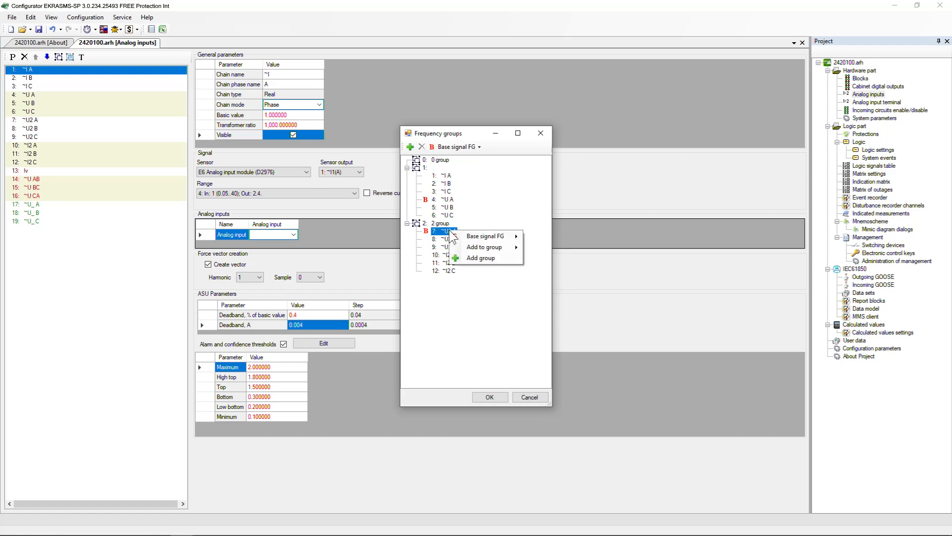
mouse_move(486, 237)
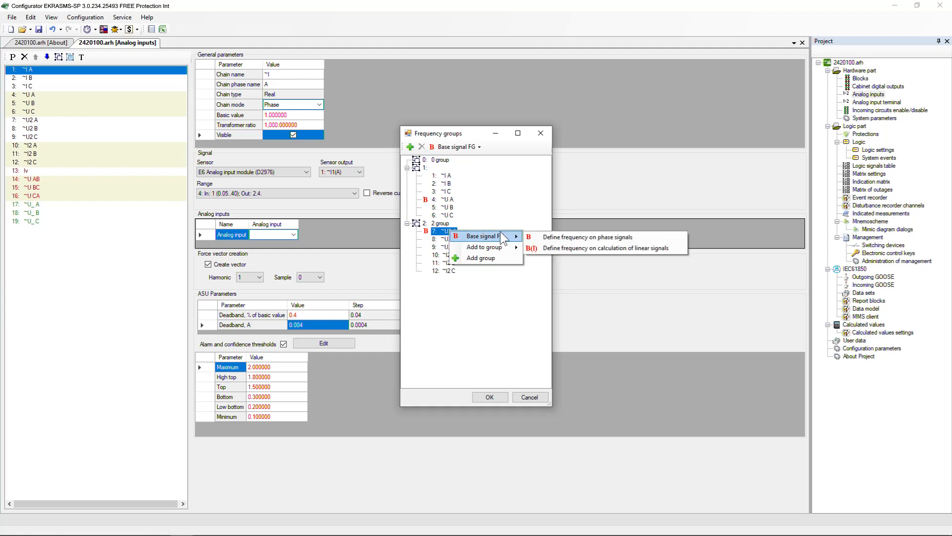
left_click(553, 248)
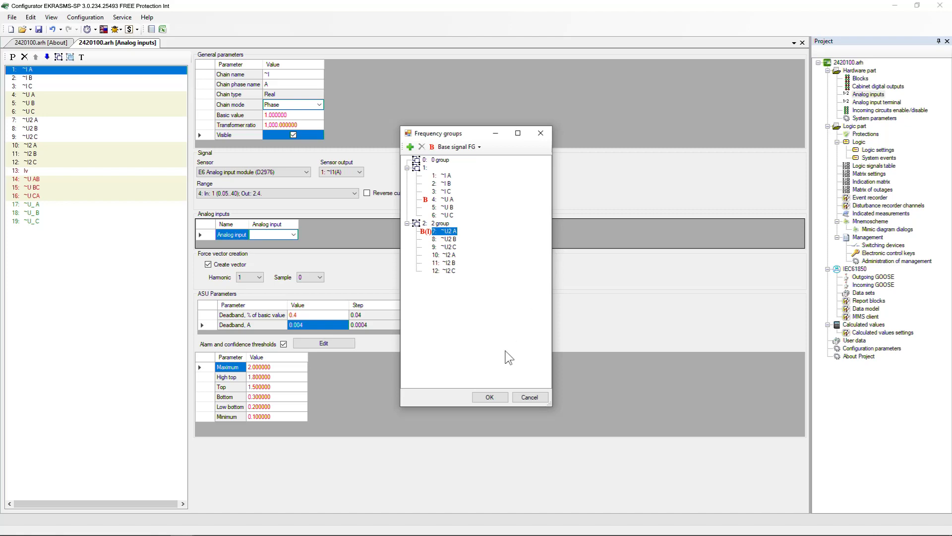
left_click(489, 397)
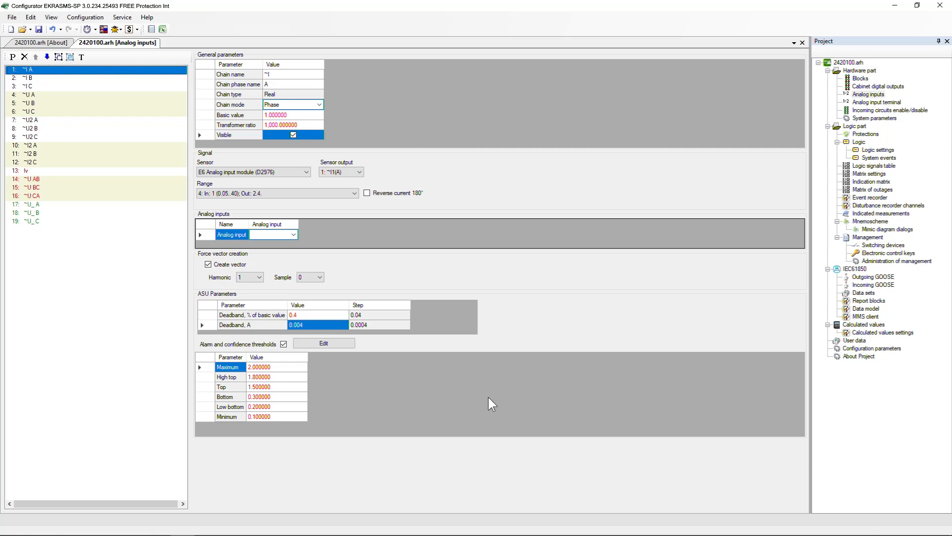
Step: Open the project's protections and bind input I of the 3I0> protection to ~I2
left_click(865, 134)
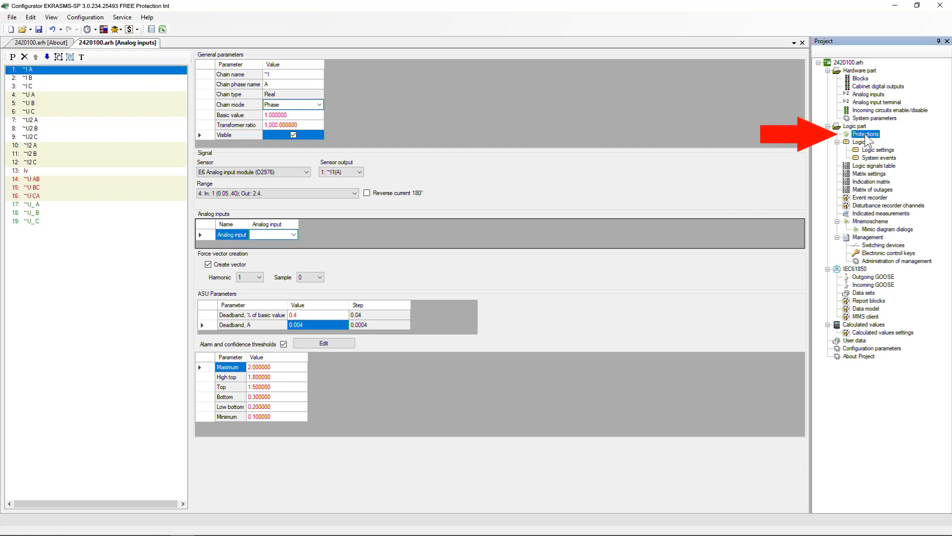
double_click(865, 135)
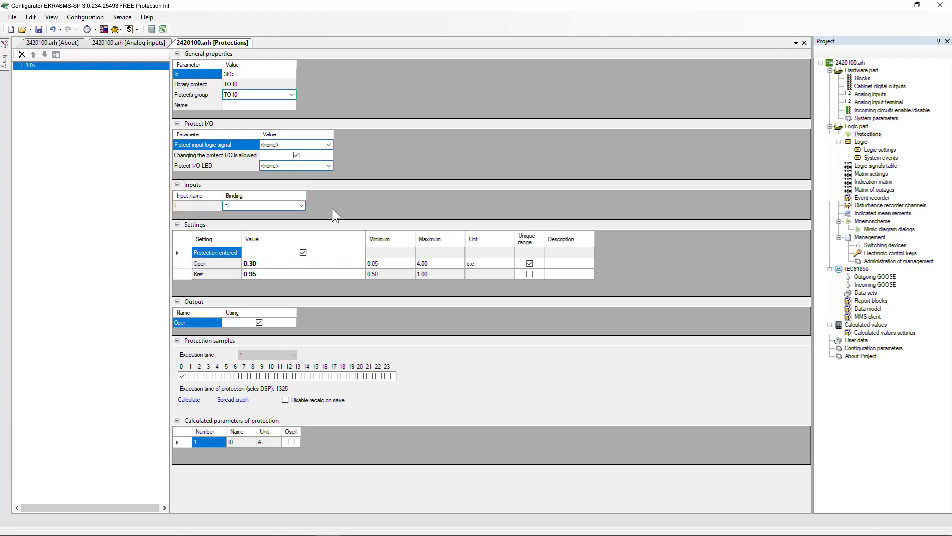
left_click(303, 205)
left_click(299, 234)
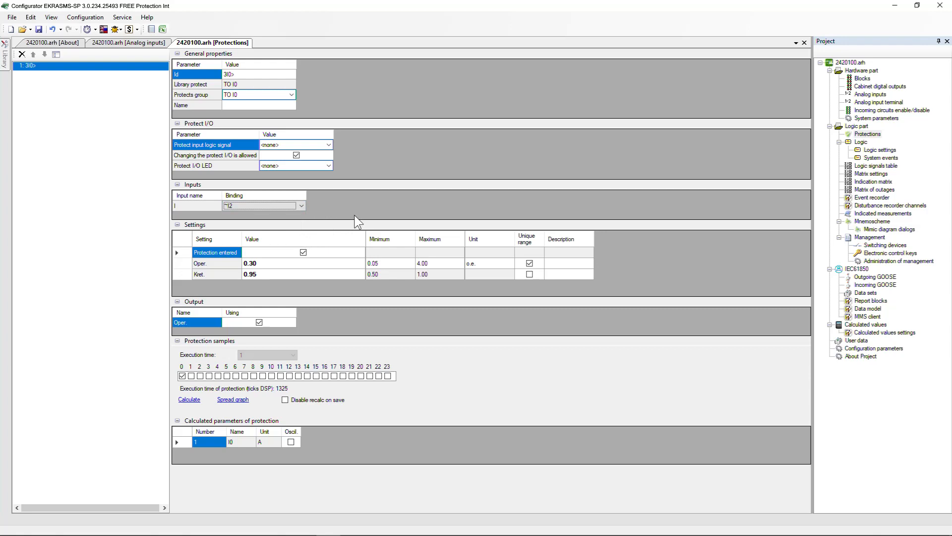
Step: Open the project's calculated values and rename value number 4 as Pa
double_click(864, 325)
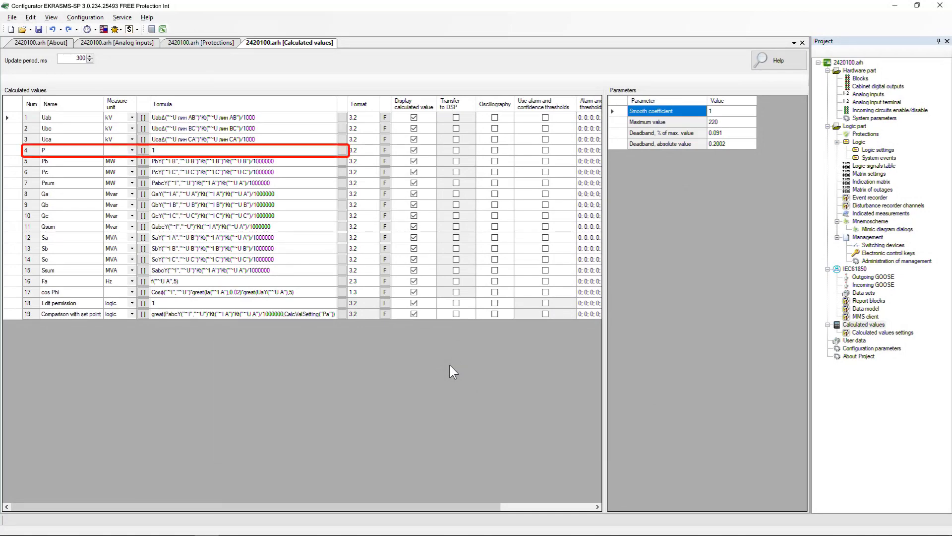
left_click(85, 148)
left_click(86, 148)
type("a")
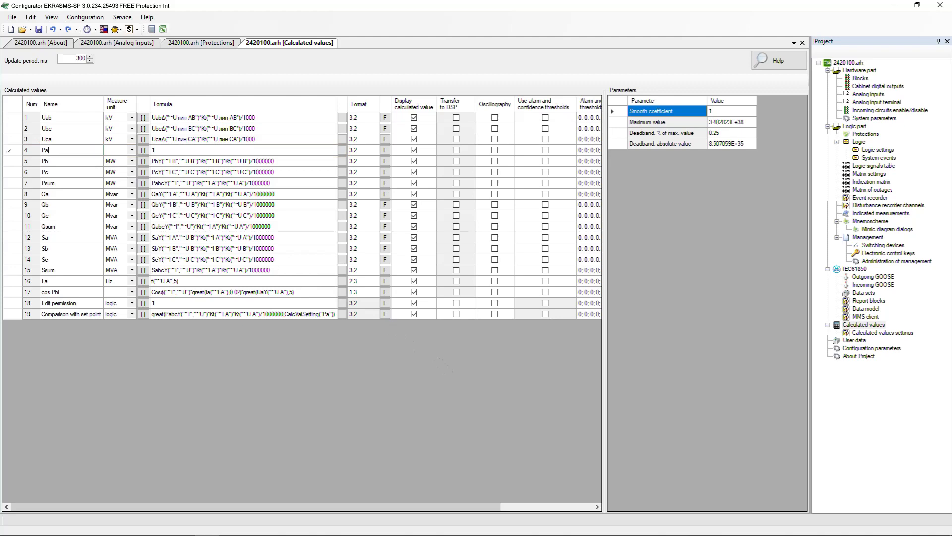
key("Return")
Step: Set the measure unit of Pa to MW from the electrical parameters
left_click(131, 150)
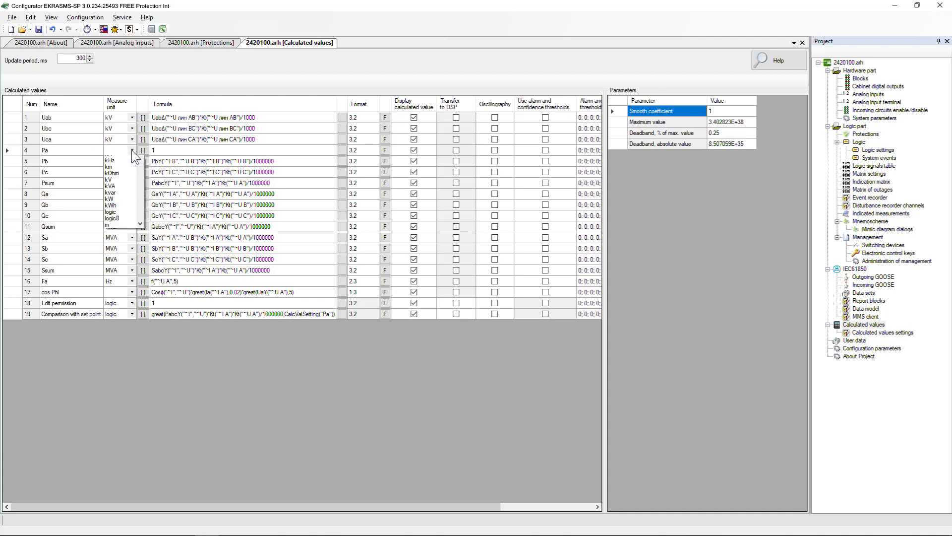
left_click(143, 150)
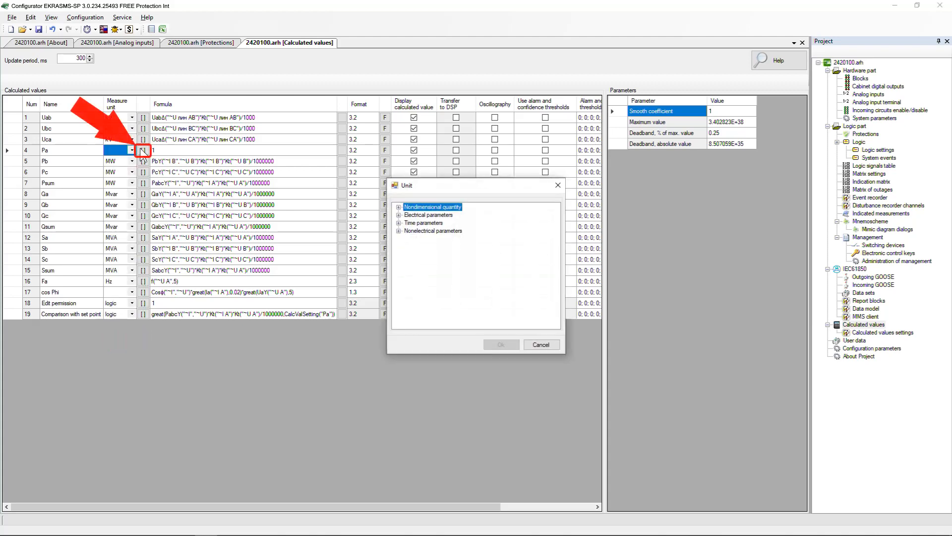
left_click(399, 214)
scroll(400, 216, "down", 5)
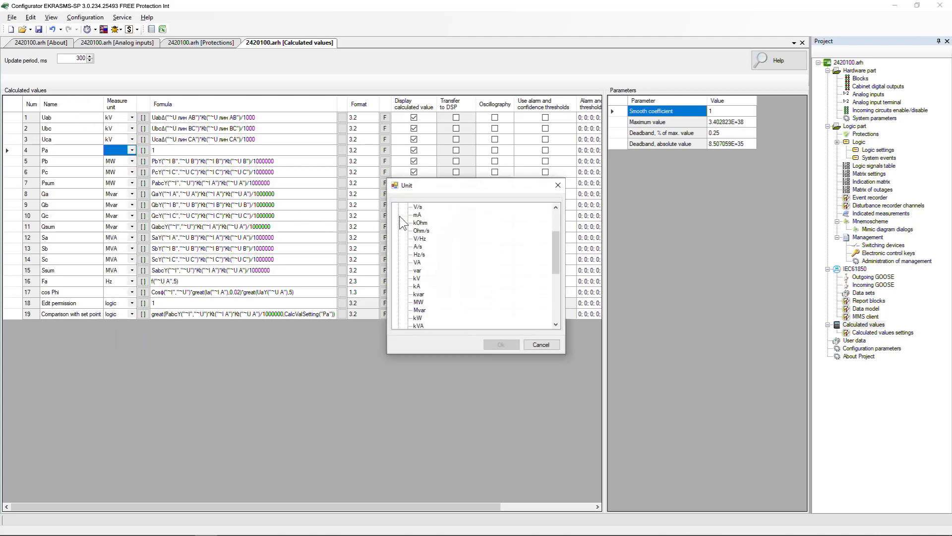
left_click(419, 254)
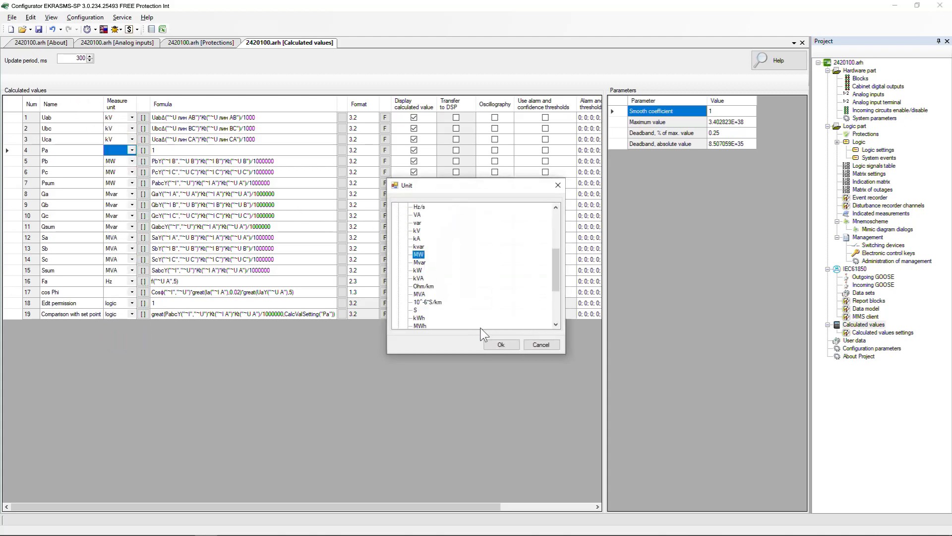
left_click(501, 344)
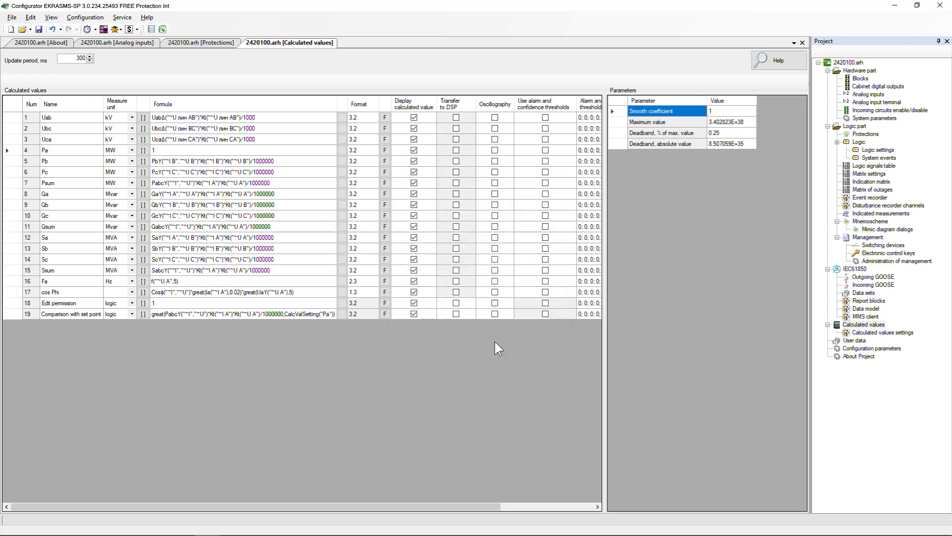
Step: Clear the formula of Pa and insert the function PaY for the active power of phase A
left_click(343, 150)
key("BackSpace")
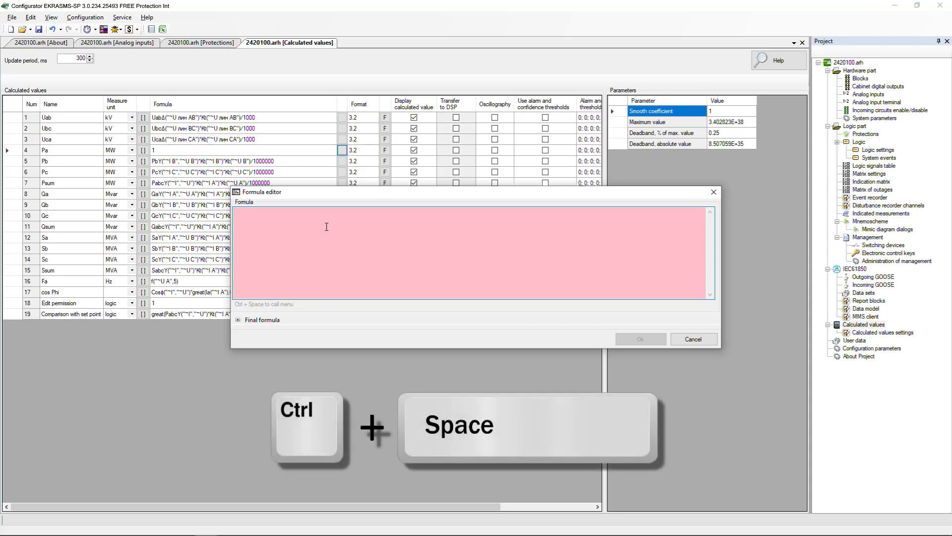
key("ctrl+space")
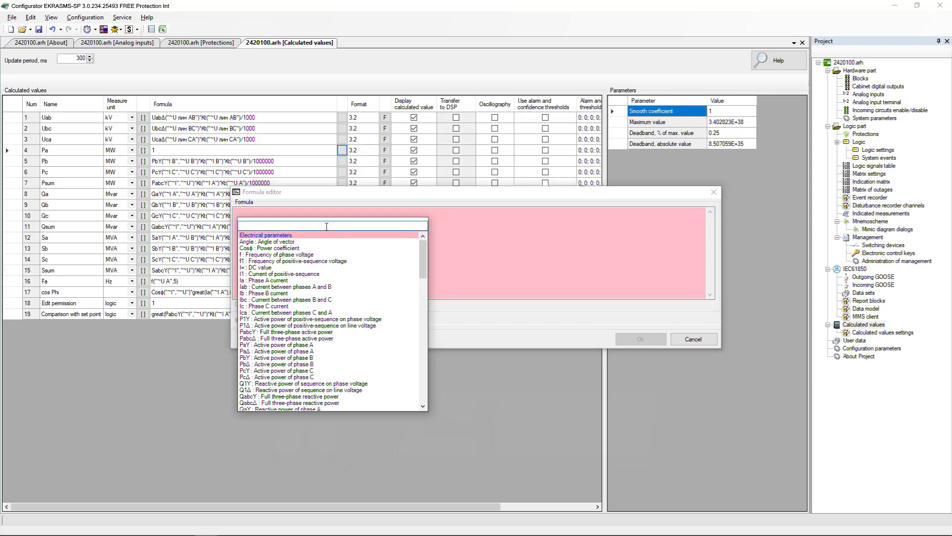
type("act")
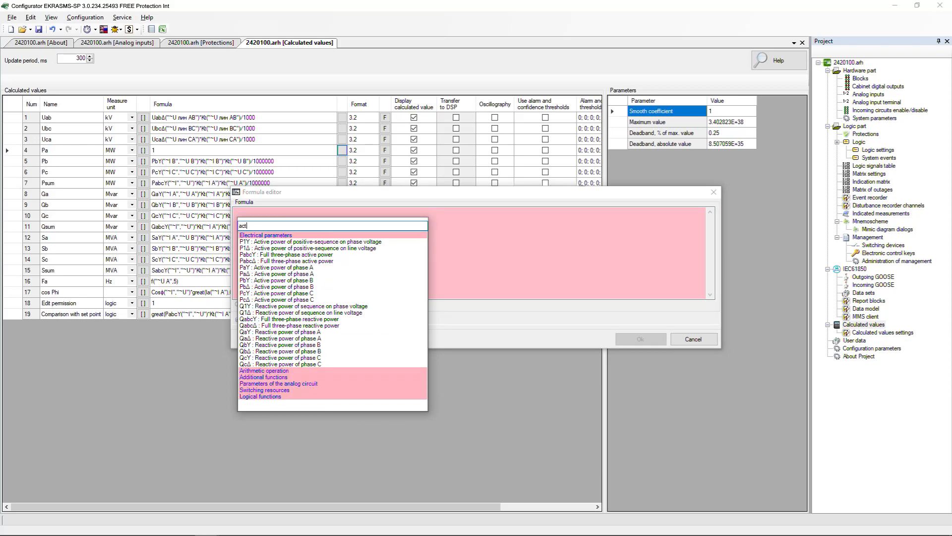
double_click(318, 267)
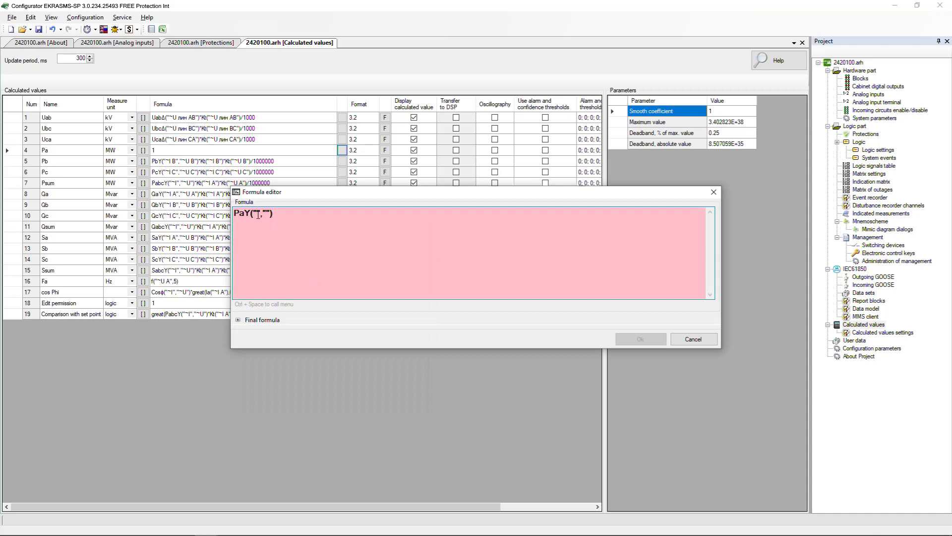
Step: Fill the arguments of the PaY function in the Pa formula with the signals ~I A and ~U A
key("ctrl+space")
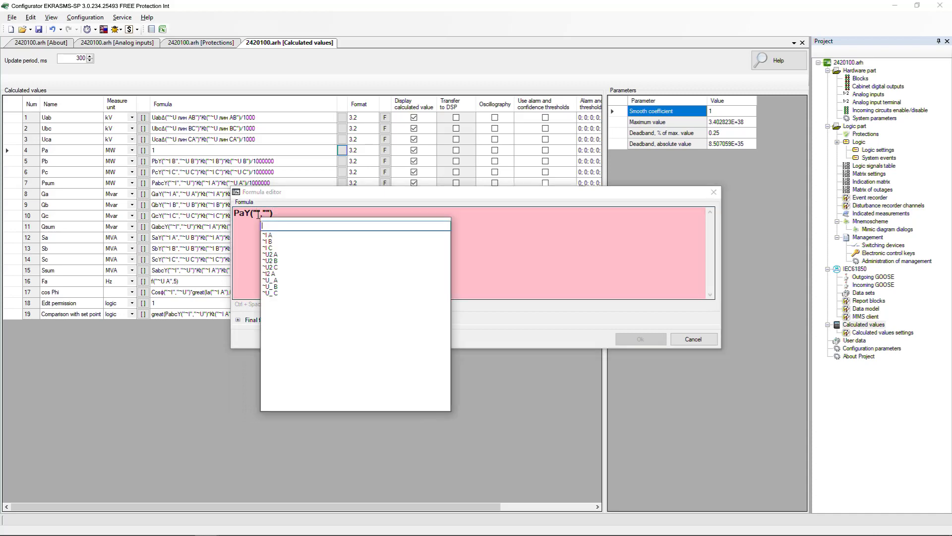
double_click(268, 235)
left_click(282, 213)
key("ctrl+space")
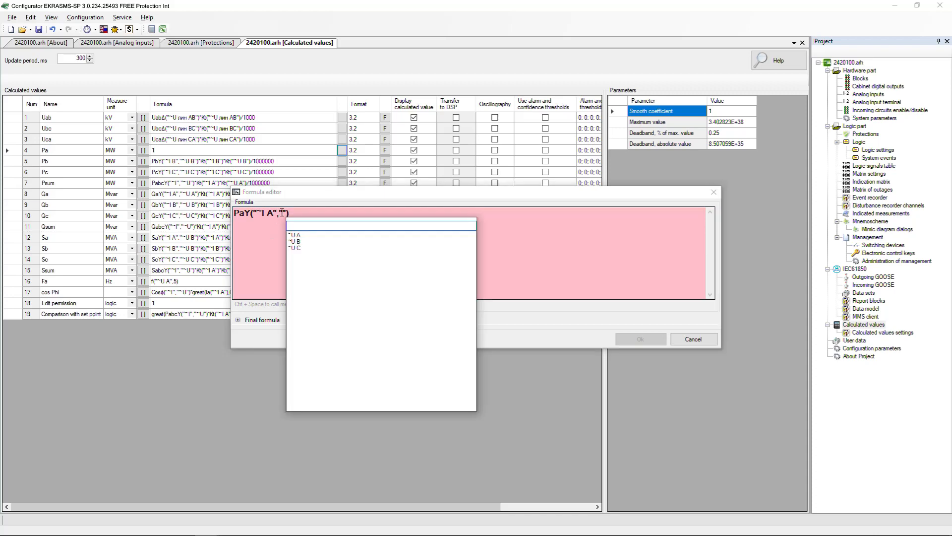
double_click(294, 234)
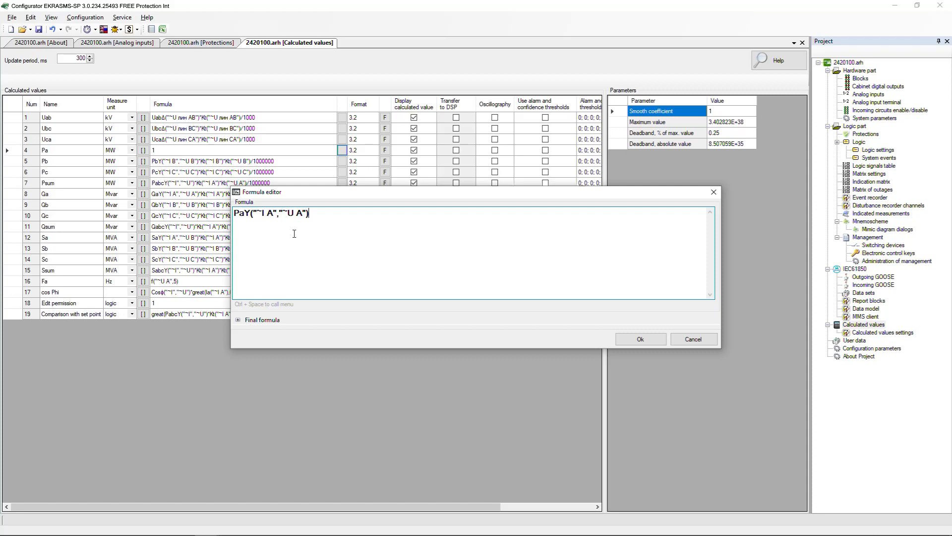
Step: Multiply the Pa formula by the transformation coefficient Kt of the ~I A circuit
type("*")
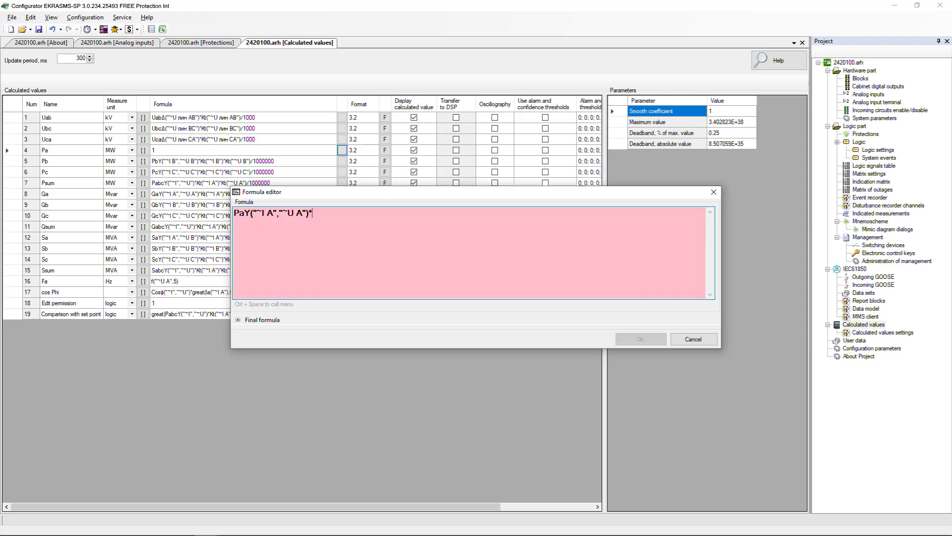
key("ctrl+space")
type("tr")
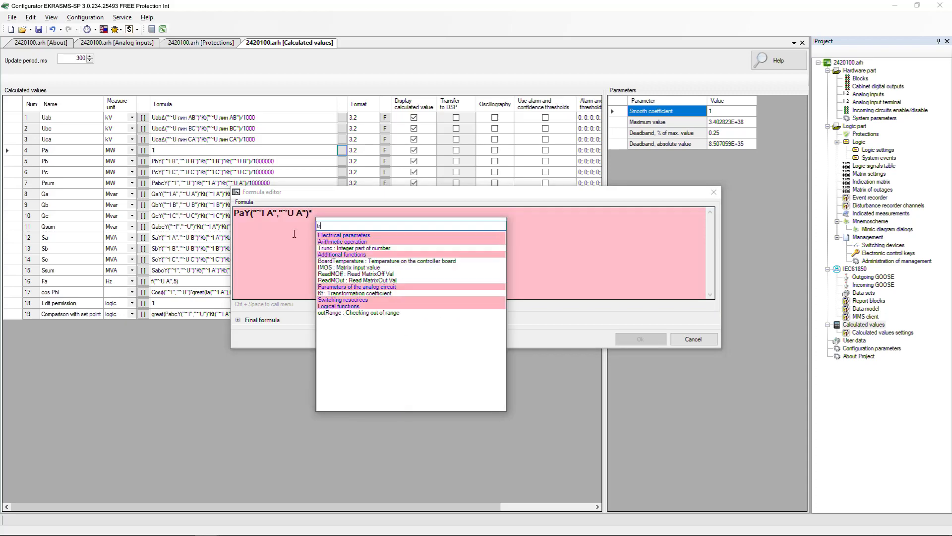
double_click(346, 293)
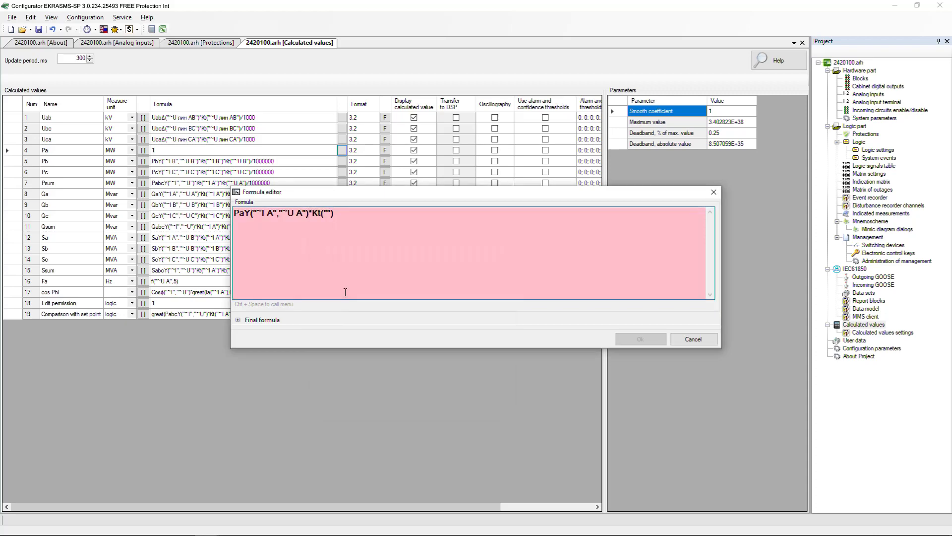
left_click(327, 213)
key("ctrl+space")
double_click(337, 235)
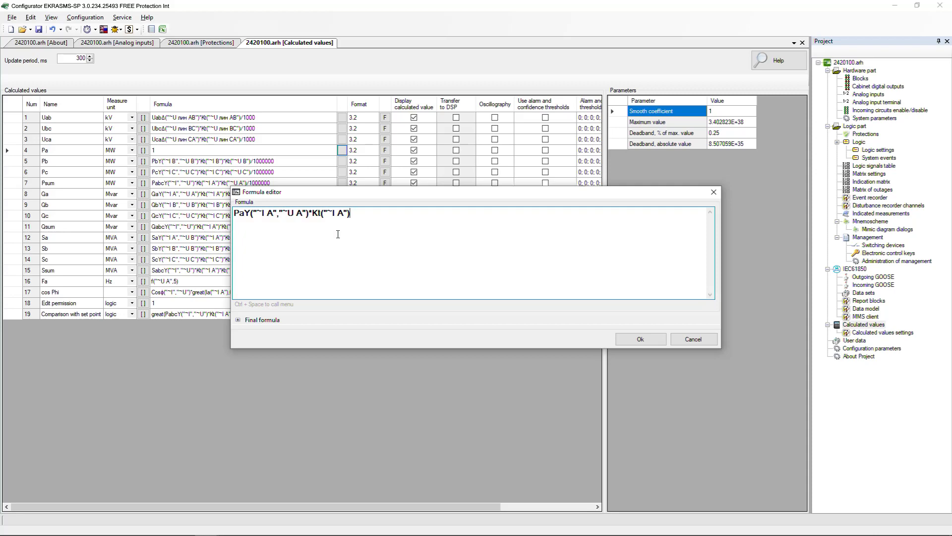
Step: Multiply the Pa formula by the transformation coefficient Kt of ~U A, divide by 1000000 and accept the formula
type("*")
key("ctrl+space")
type("tr")
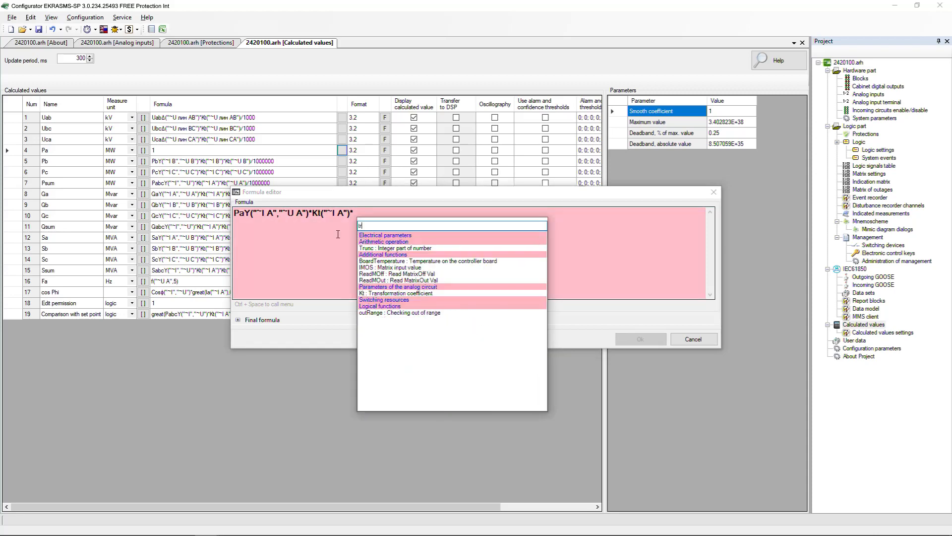
double_click(380, 293)
key("ctrl+space")
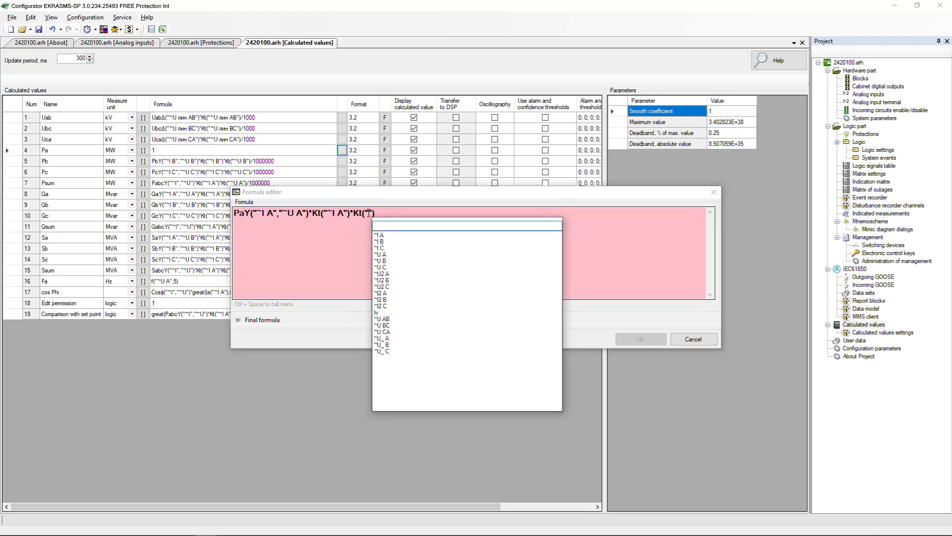
double_click(383, 254)
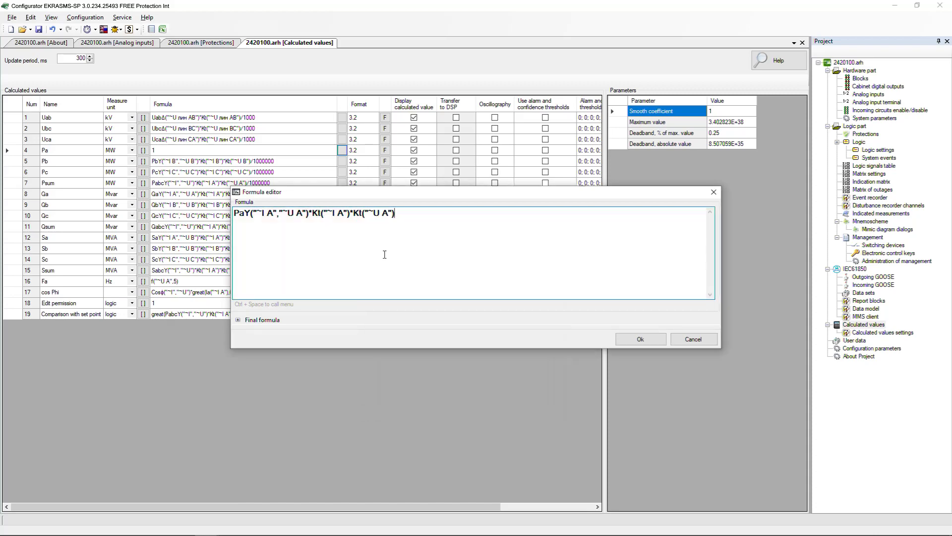
type("/1000000")
left_click(628, 338)
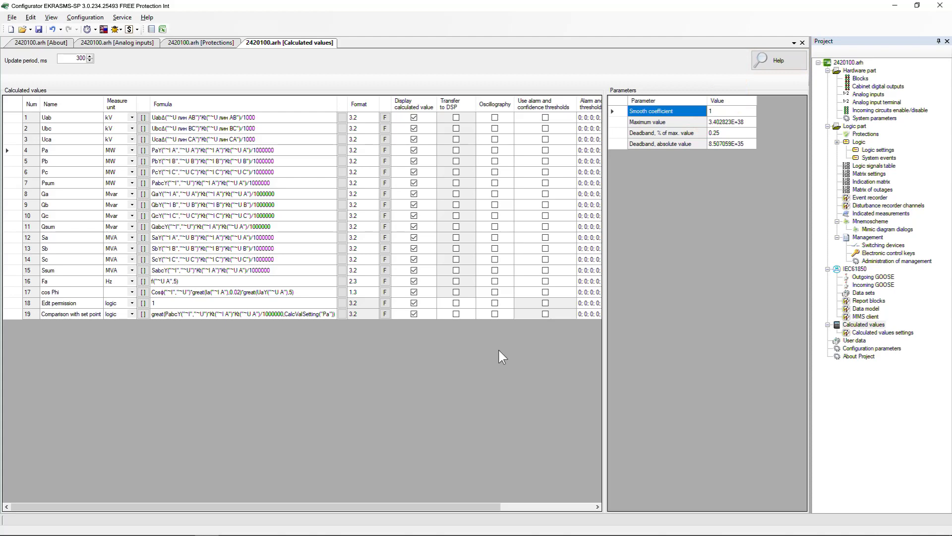
Step: Set the output format of Pa to 3 decimal places and enable oscillography for it
left_click(386, 151)
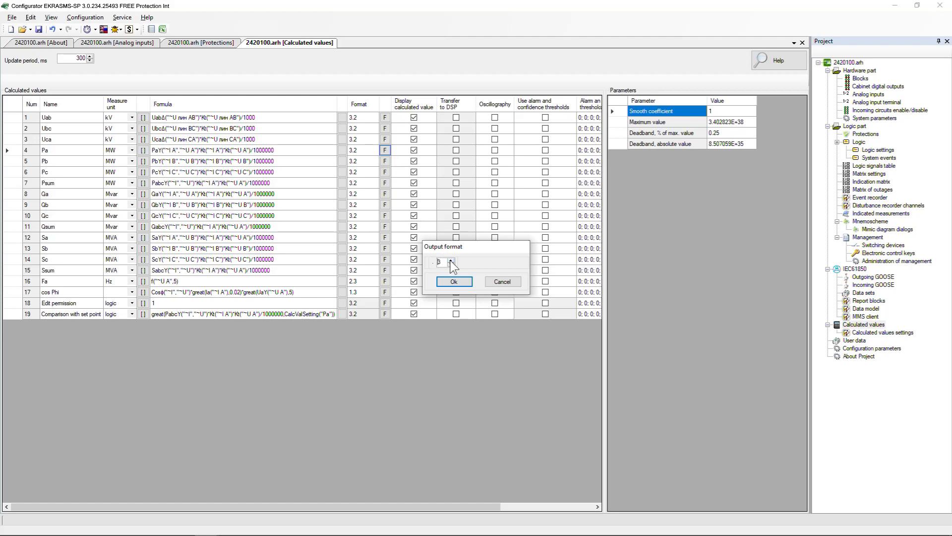
left_click(454, 281)
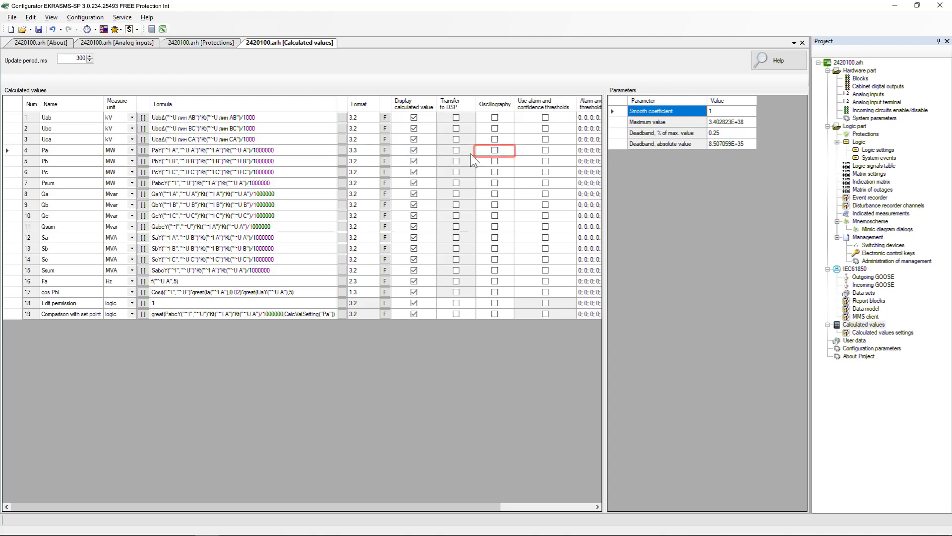
left_click(495, 149)
Step: Set the smooth coefficient of Pa to 0.1
left_click(712, 111)
key("BackSpace")
type("0.1")
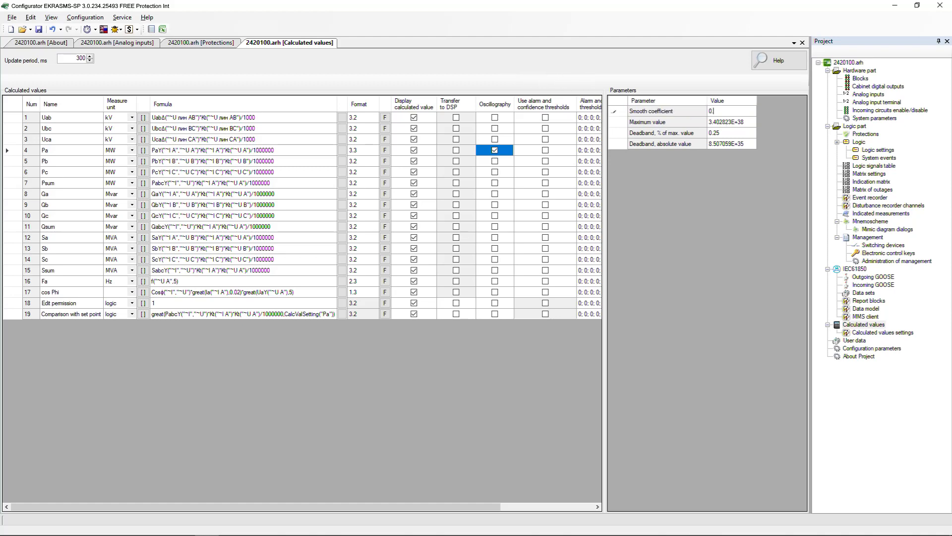
key("Return")
Step: Return the smooth coefficient of Pa to 1
left_click(718, 113)
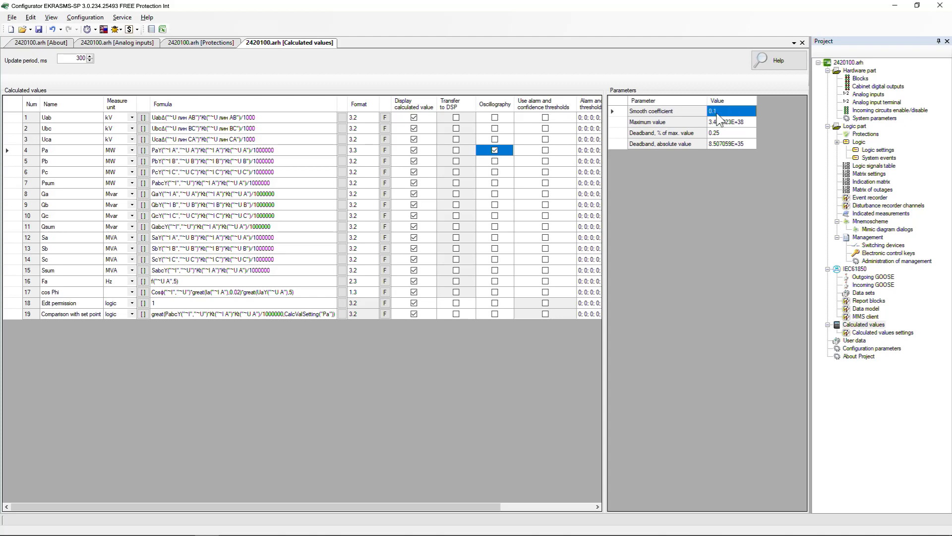
left_click(717, 112)
type("1")
key("Return")
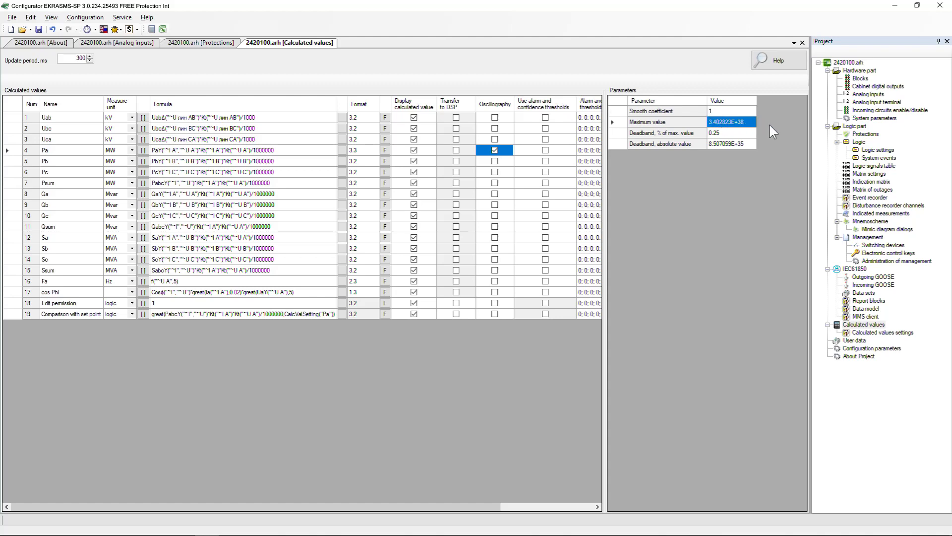
Step: Set the maximum value of Pa to 120 and its deadband to 0.5 % of the maximum value
left_click(752, 122)
type("120")
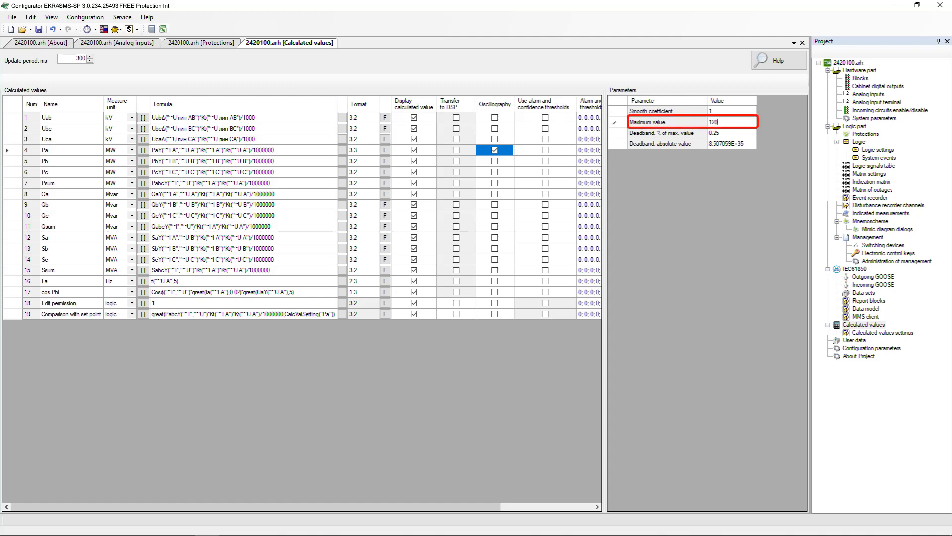
key("Return")
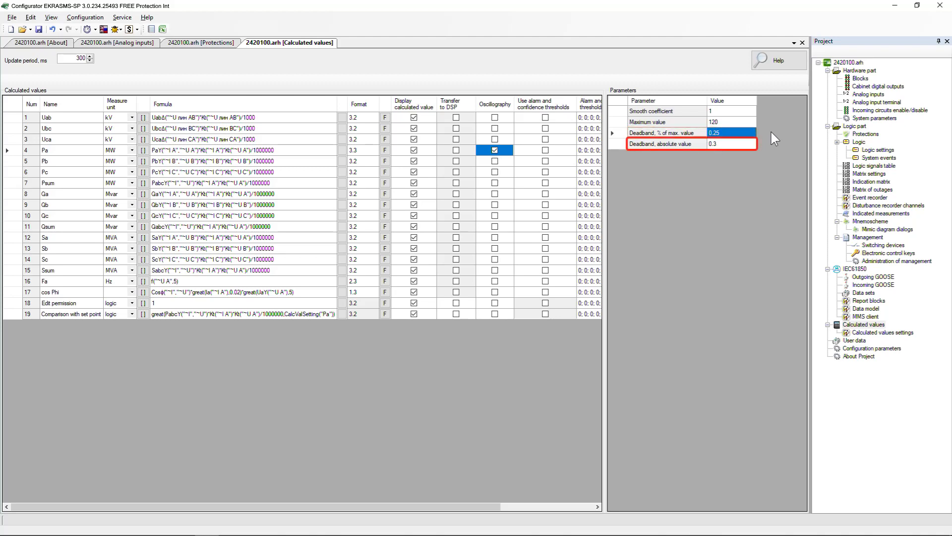
type("0.")
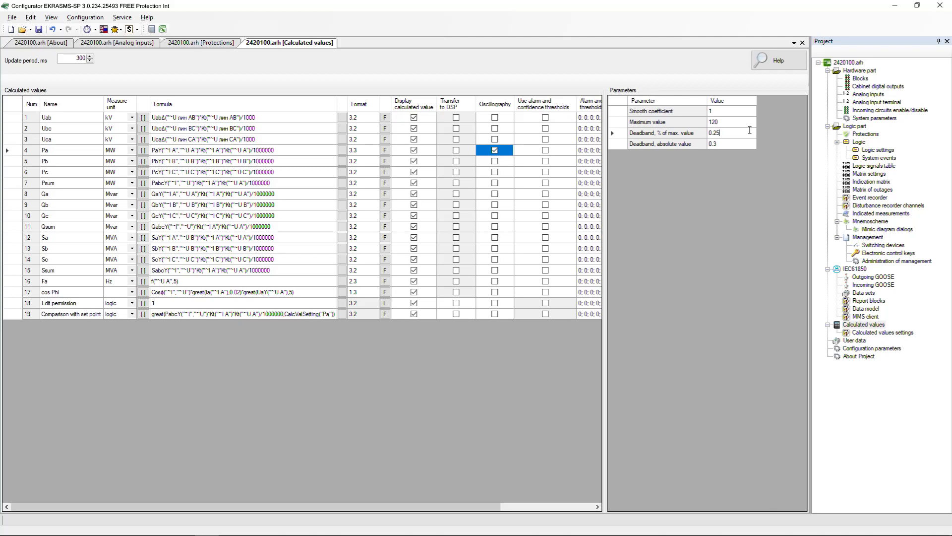
type("5")
key("Return")
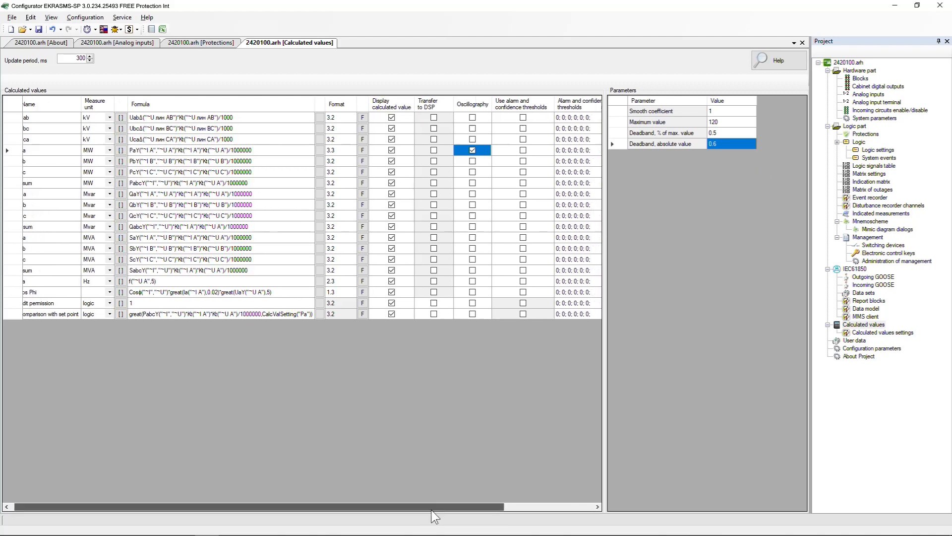
Step: Enable alarm and confidence thresholds for Pa and set the Maximum, High top and Top limits to 120, 115 and 110
left_click_drag(431, 510, 533, 511)
left_click(472, 150)
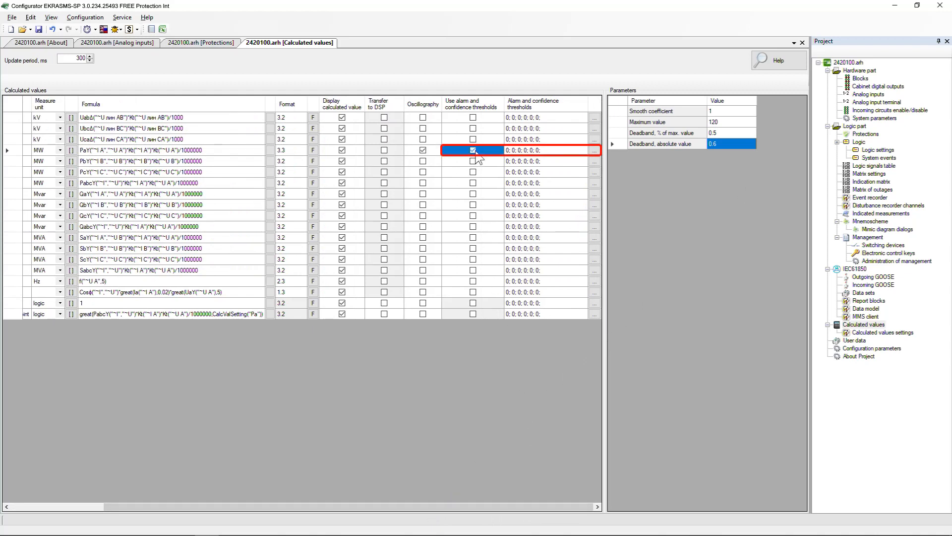
left_click(594, 150)
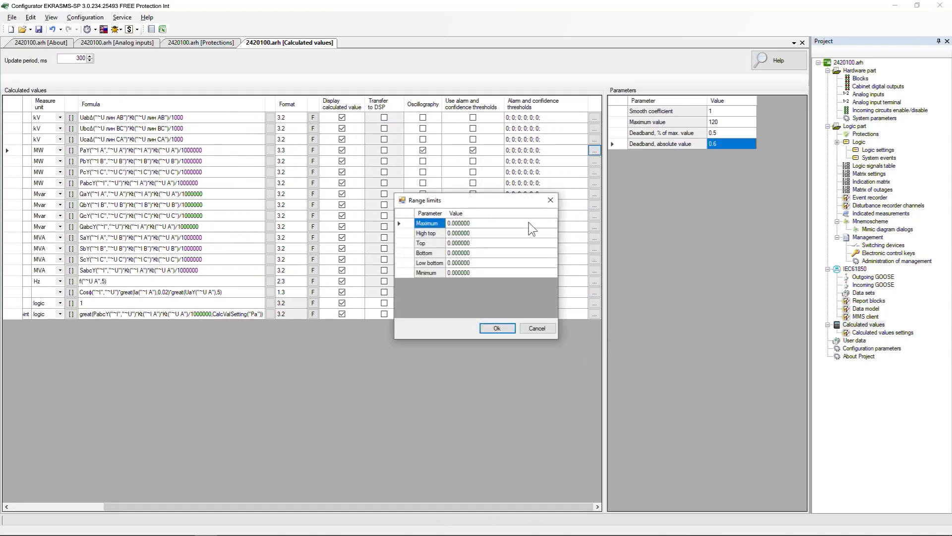
type("120")
key("Return")
type("115")
key("Return")
type("110")
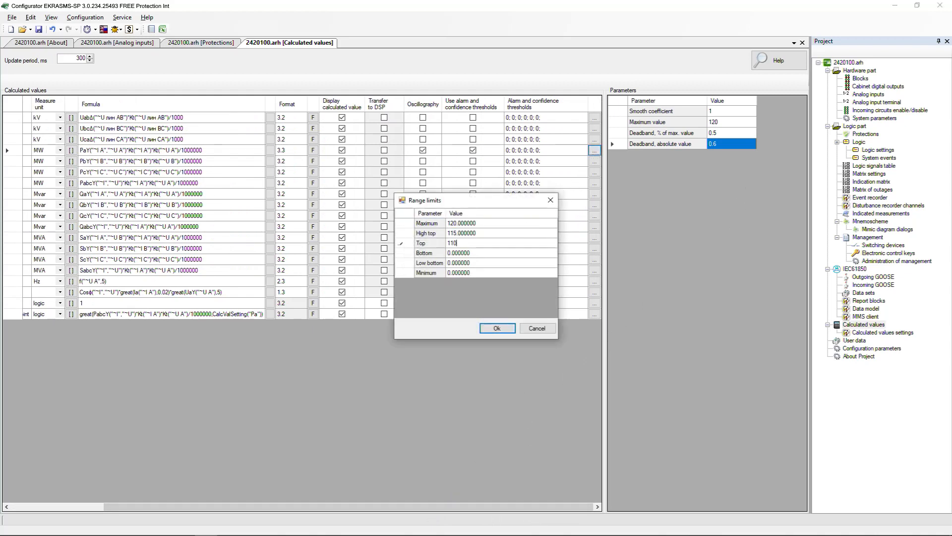
key("Return")
Step: Set the Bottom, Low bottom and Minimum limits of Pa to 20, 15 and 10 and accept the range limits
type("20")
key("Return")
type("15")
key("Return")
type("10")
key("Return")
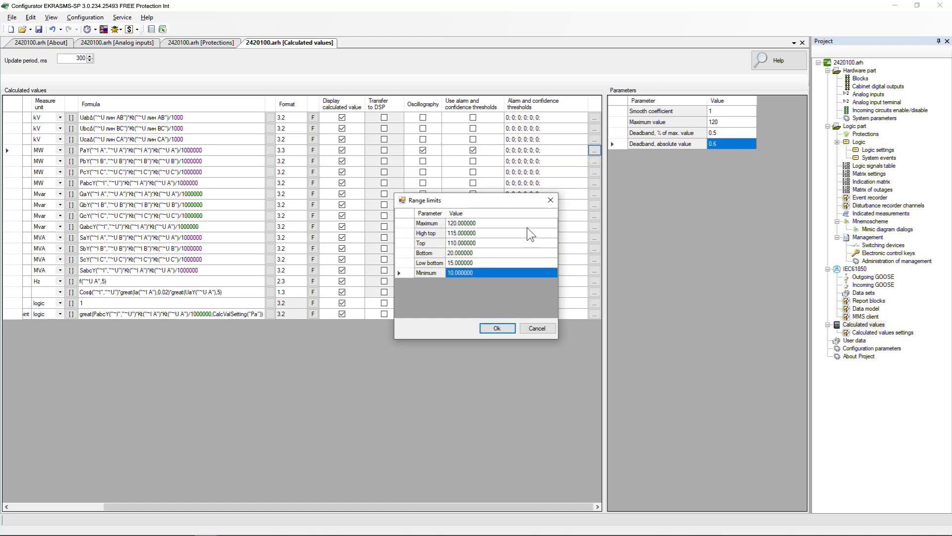
left_click(500, 329)
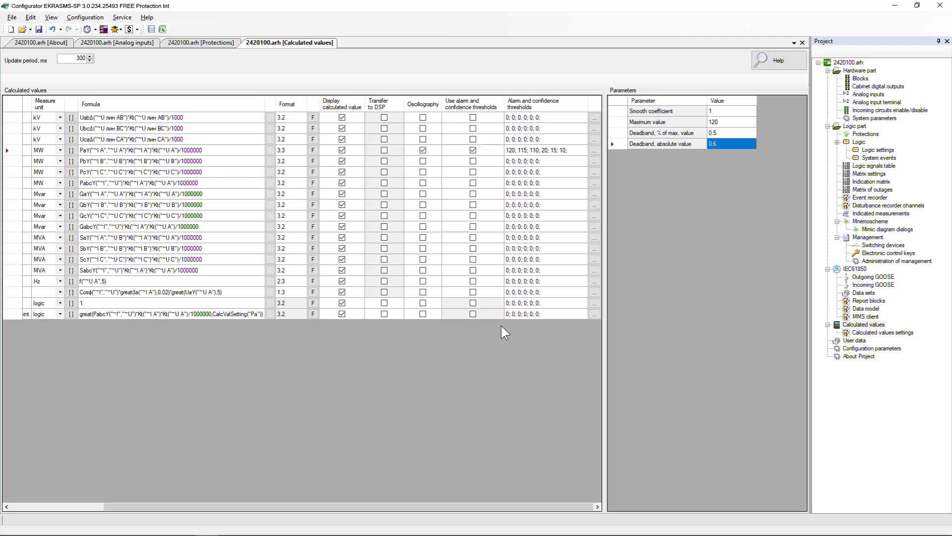
Step: Enable transfer to DSP for the Edit permission value and display the Calculated result buffer in the logic scheme
left_click_drag(480, 506, 363, 513)
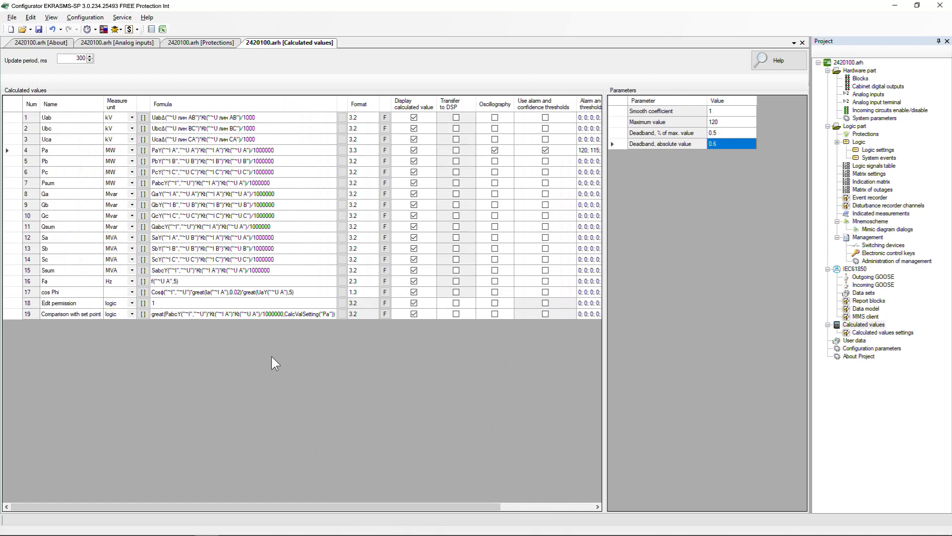
left_click(456, 302)
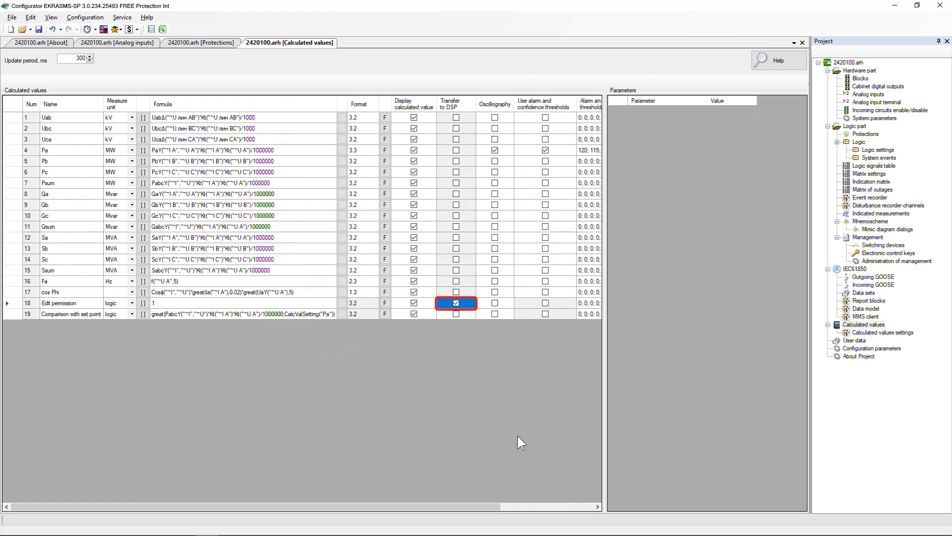
double_click(860, 143)
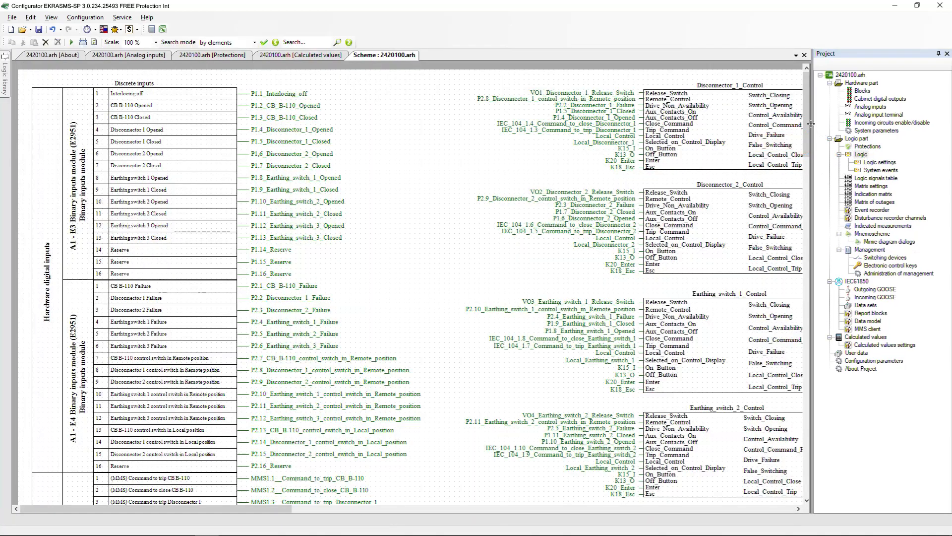
left_click_drag(807, 120, 819, 474)
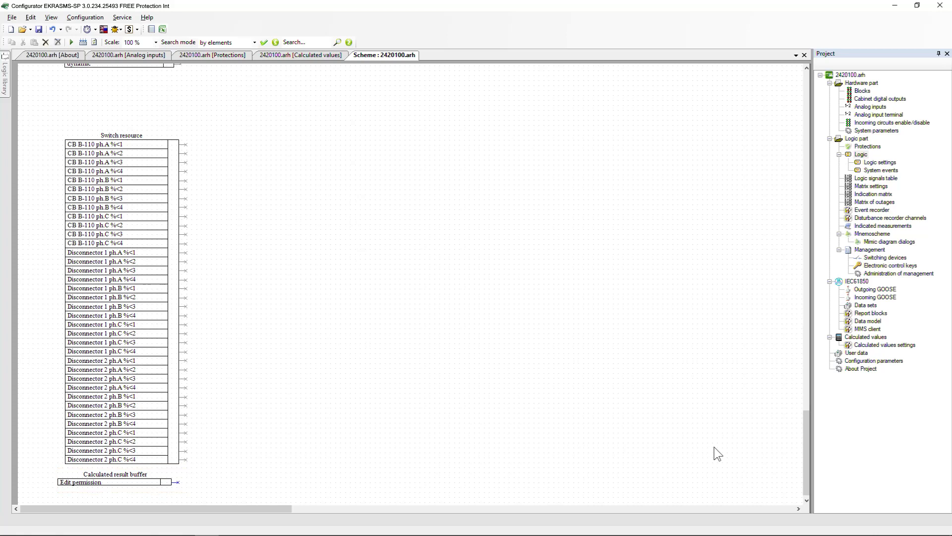
Step: Return to the calculated values and set the update period to 500 ms
left_click(320, 54)
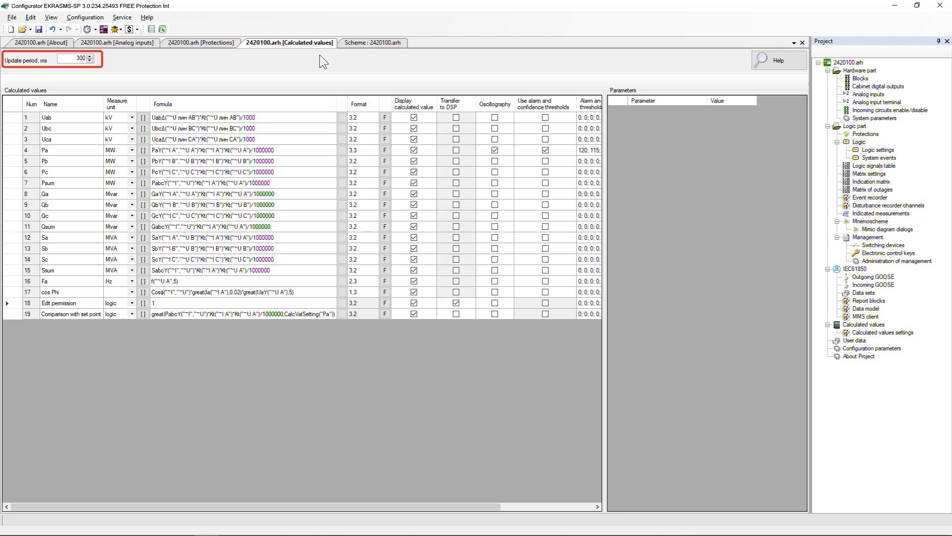
double_click(86, 58)
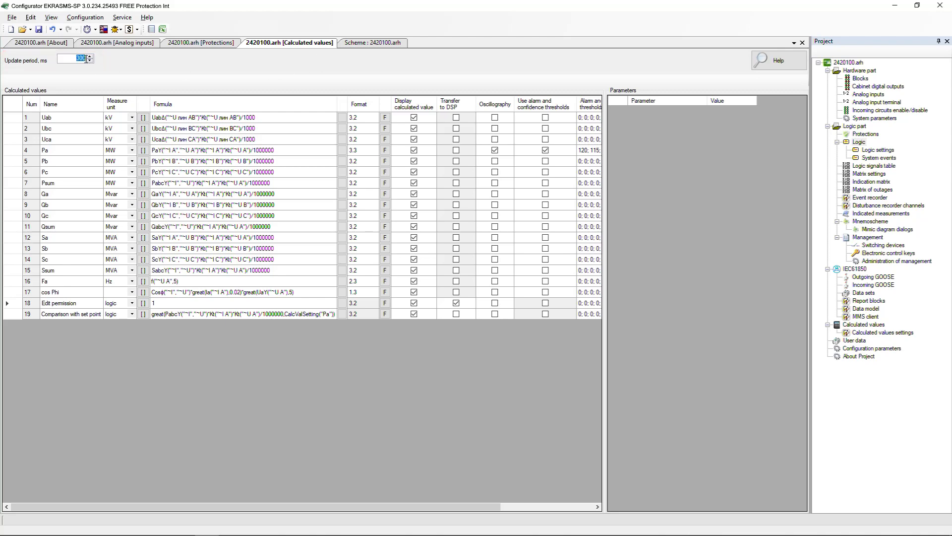
key("BackSpace")
type("500")
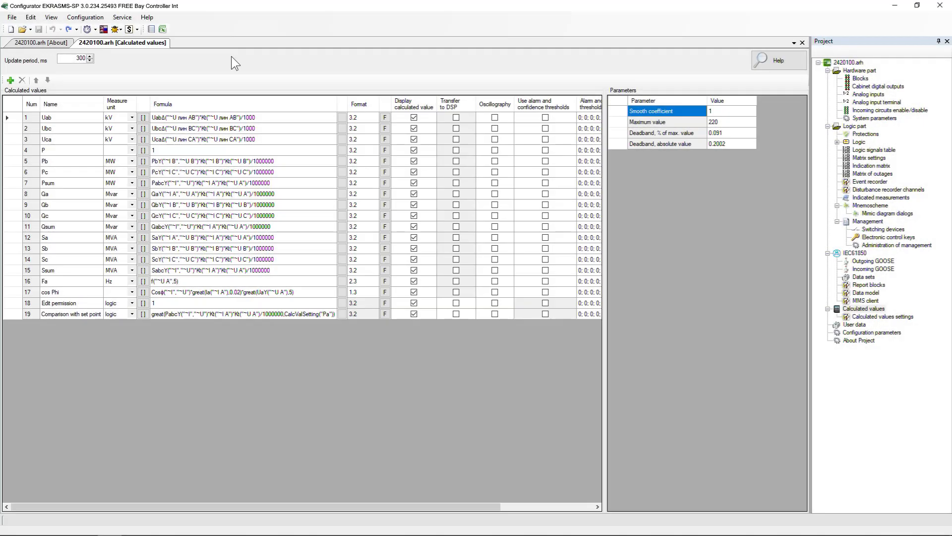
Step: Add two new calculated values in the Bay Controller project and delete the second one, CM2
left_click(11, 80)
left_click(10, 80)
left_click(10, 335)
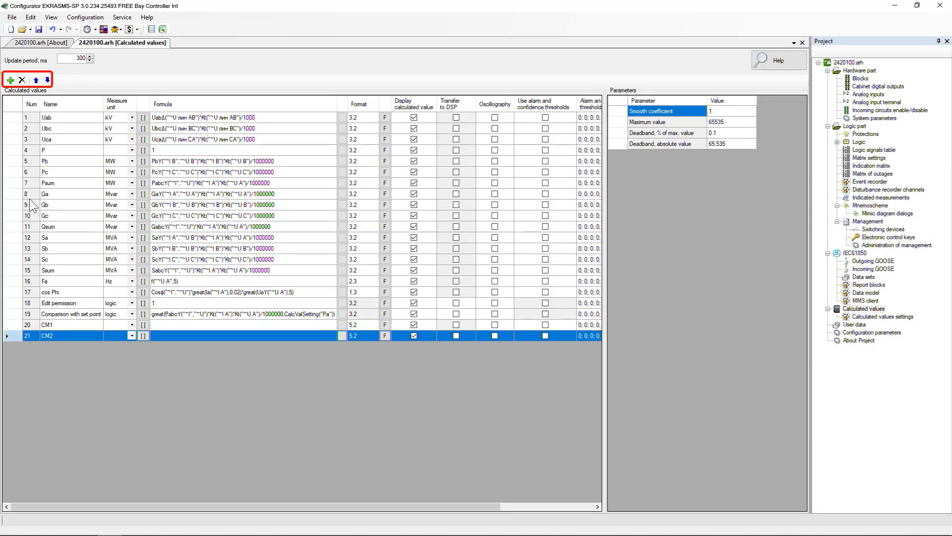
left_click(22, 80)
Step: Move the CM1 value two rows up in the calculated values list and two rows back down
left_click(14, 325)
left_click(36, 81)
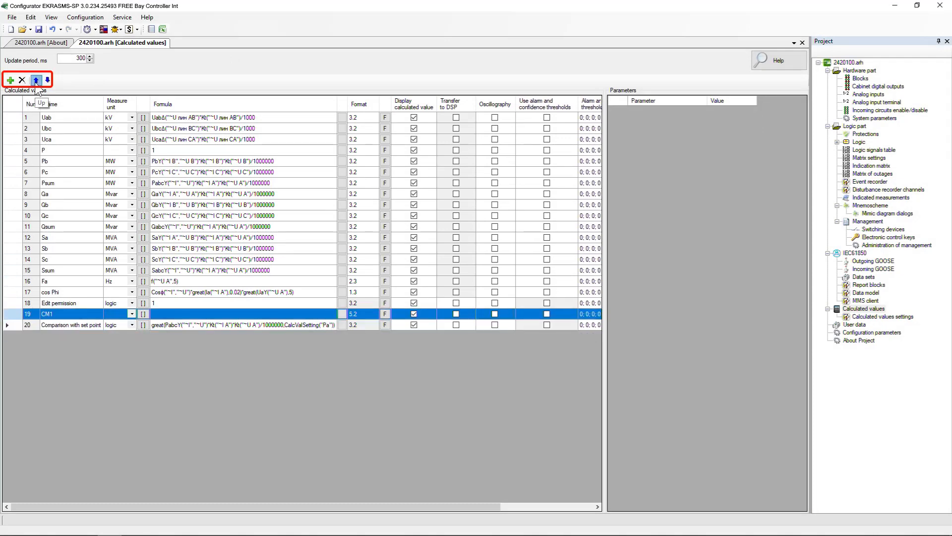
left_click(36, 80)
left_click(48, 80)
left_click(48, 80)
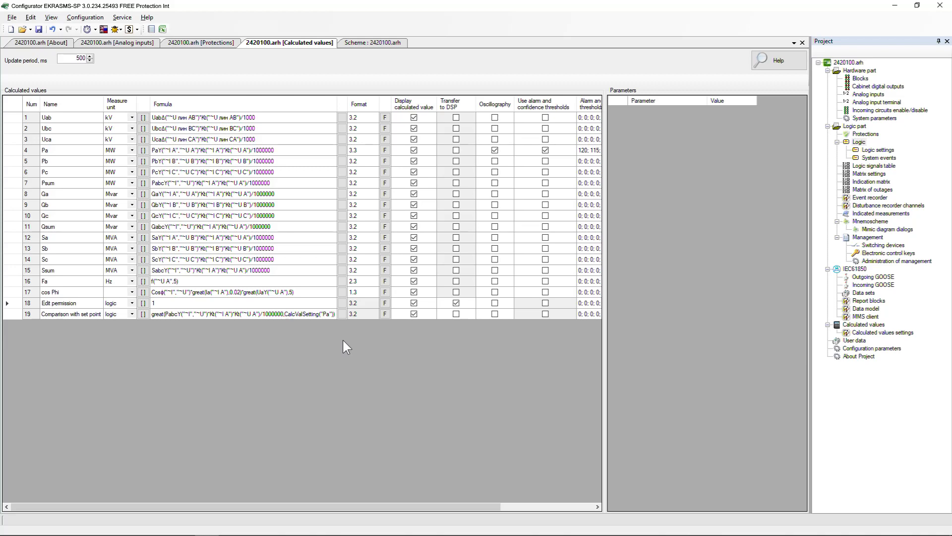
Step: Re-enter the second argument of the Comparison with set point formula as CalcValSetting("Pa"), using the function and parameter suggestions, and accept the formula
left_click(341, 314)
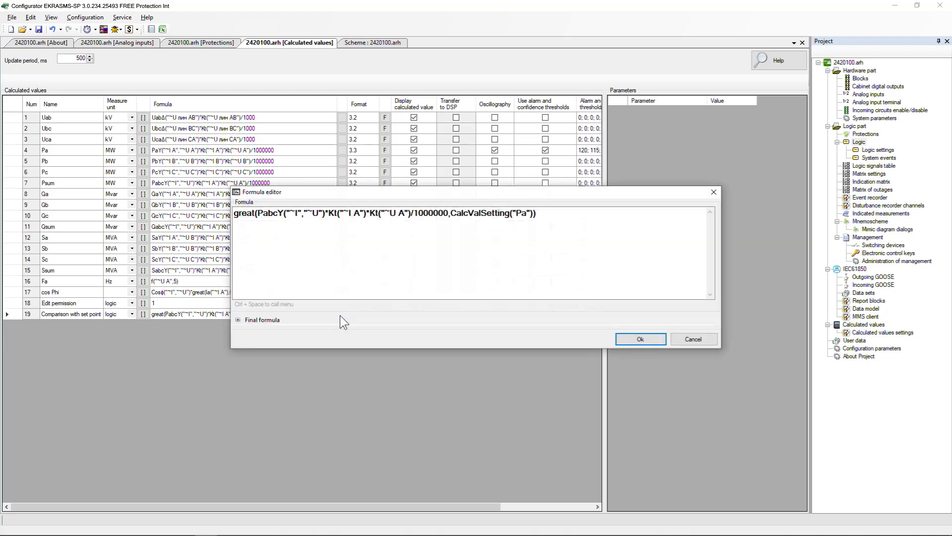
left_click(440, 269)
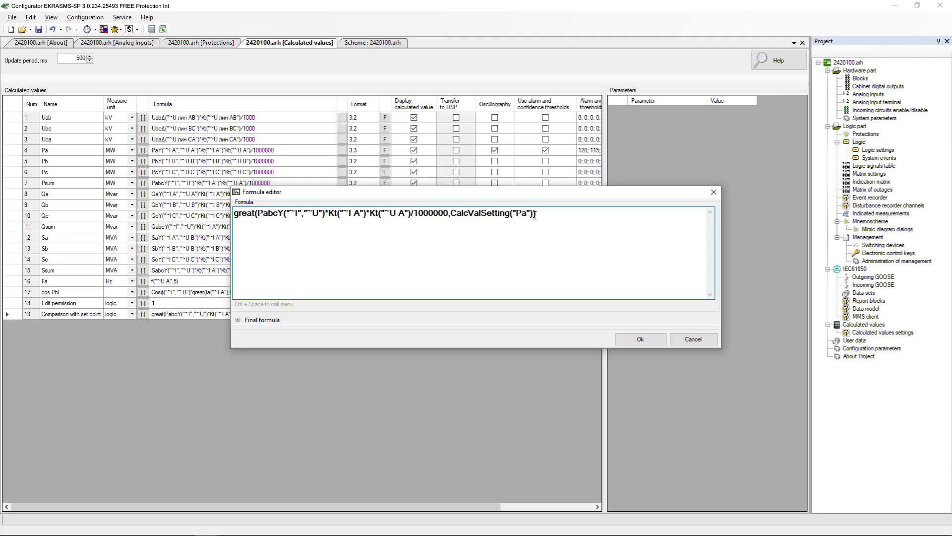
left_click_drag(533, 214, 450, 215)
key("Delete")
key("ctrl+space")
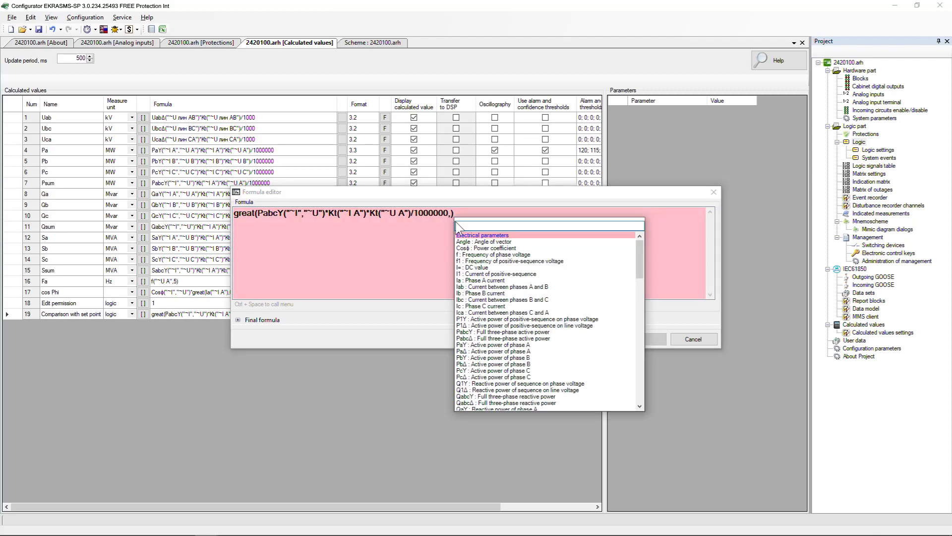
type("calc")
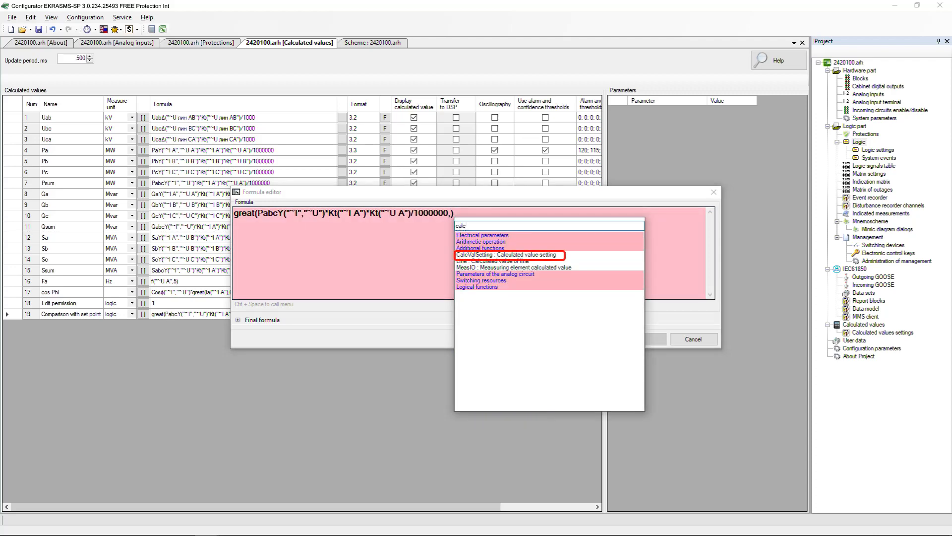
double_click(480, 255)
key("ctrl+space")
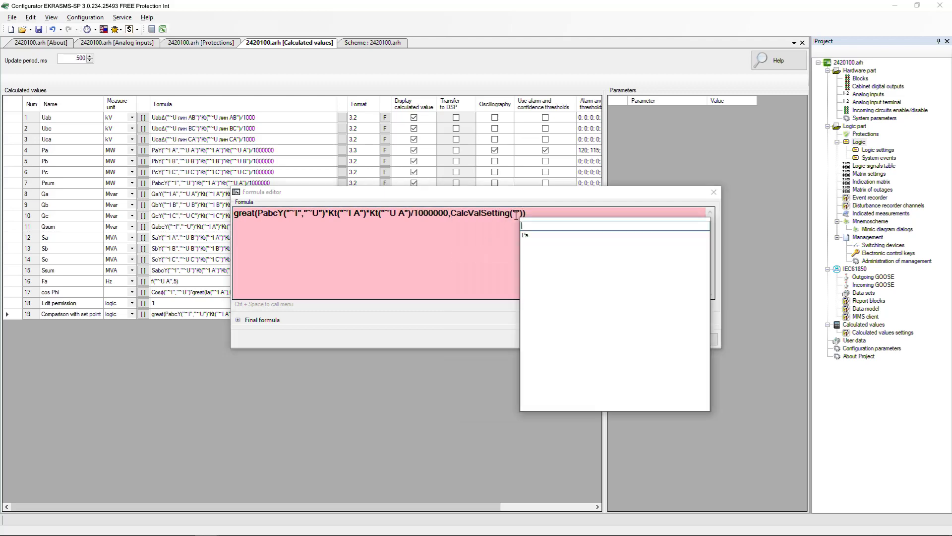
double_click(529, 234)
left_click(644, 338)
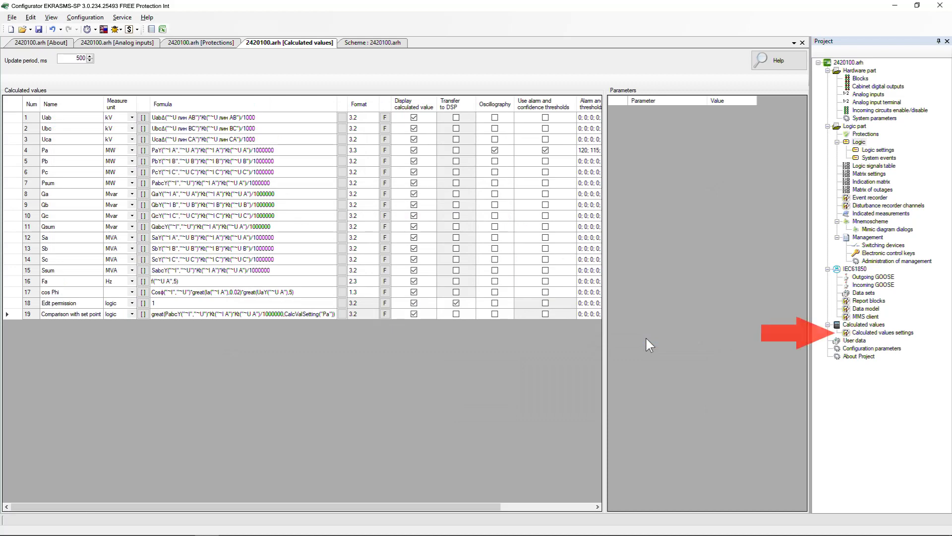
Step: Open the calculated values settings and set the Pa setting's value to 100 MW
double_click(863, 333)
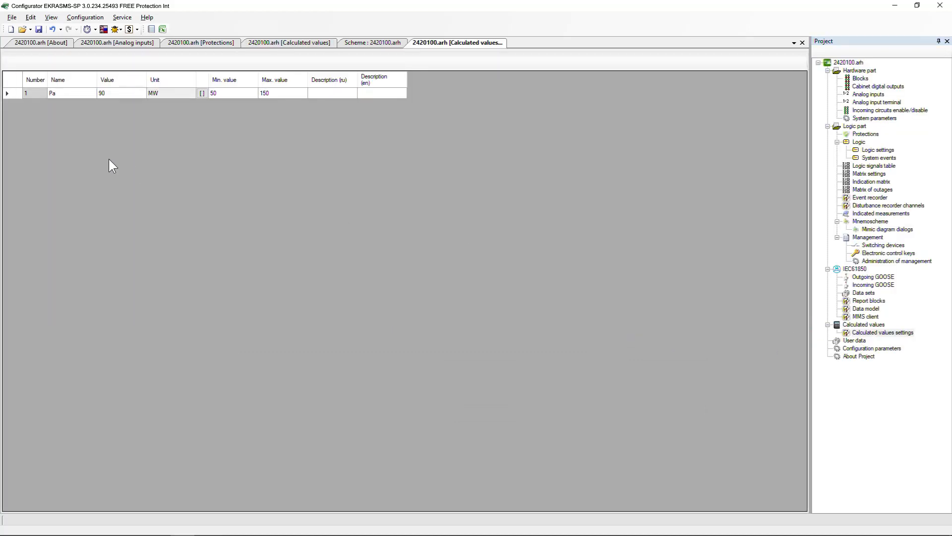
left_click(114, 93)
type("100")
key("Return")
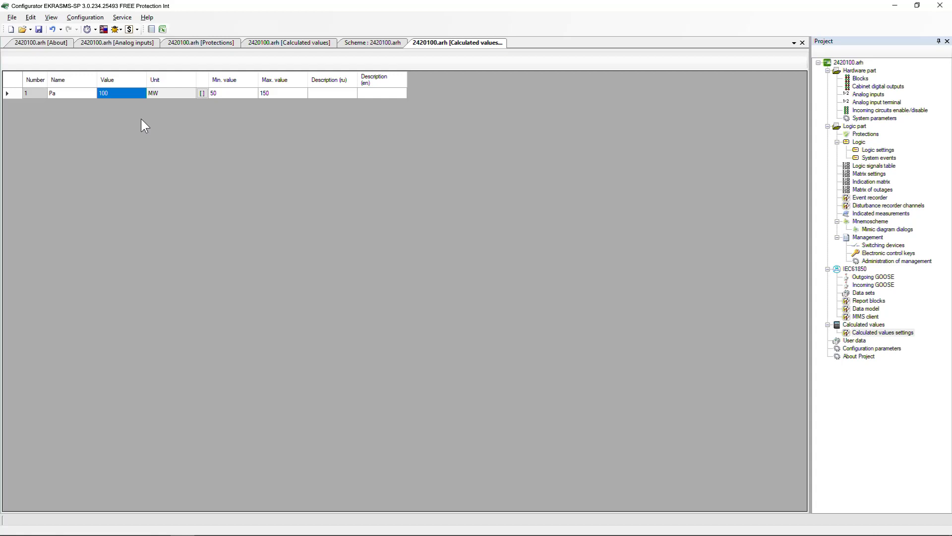
Step: Set the Pa setting's minimum value to 80 and its maximum value to 120
left_click(234, 92)
type("80")
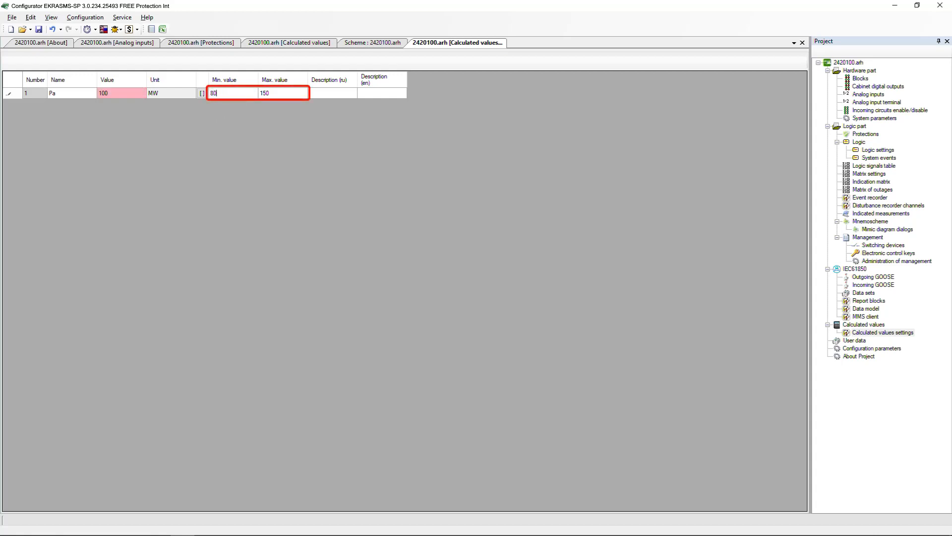
key("Return")
double_click(281, 91)
type("120")
key("Return")
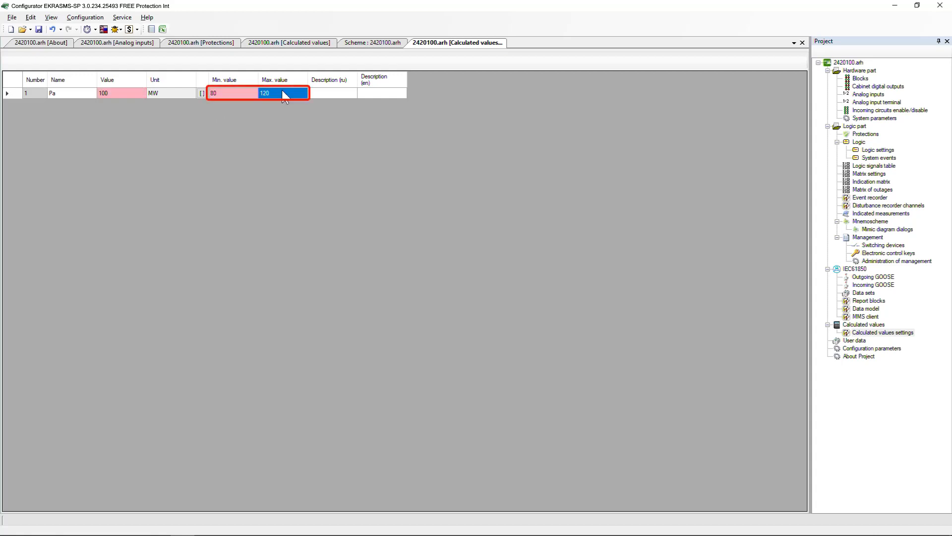